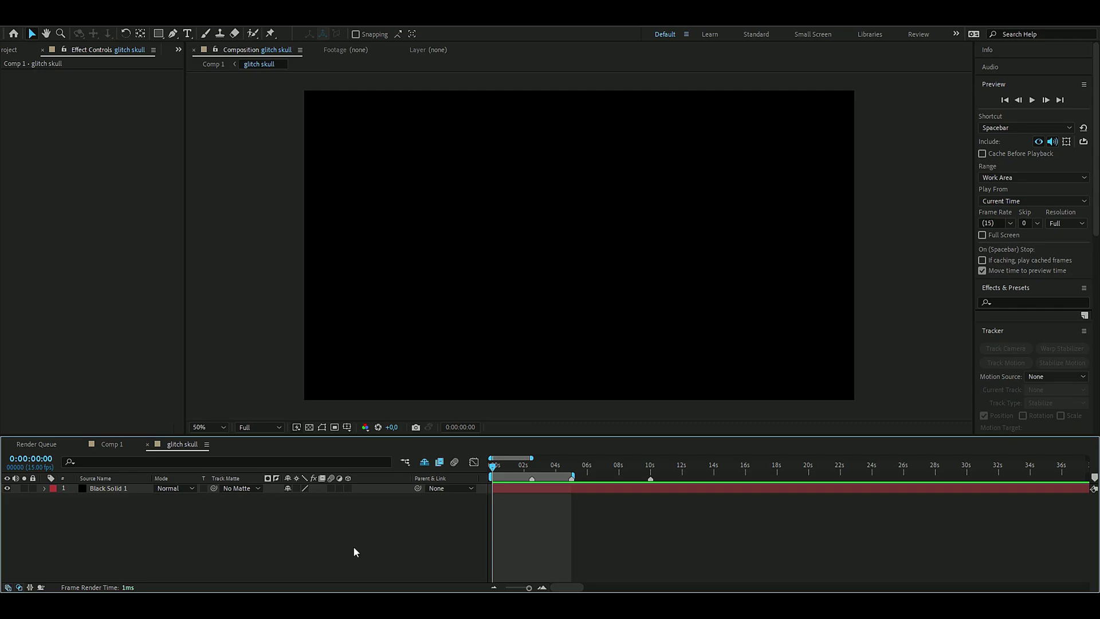
Apply the Element effect to Black Solid 1 via the FX Console search and open its Scene Setup
{"action": "left_click", "coordinate": [517, 488]}
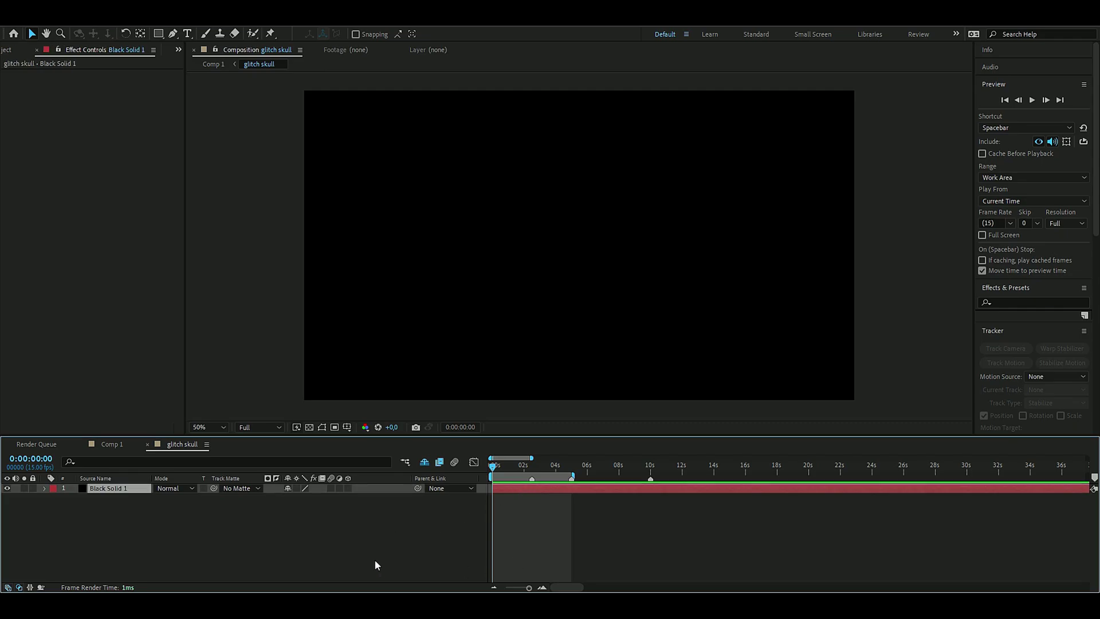
{"action": "key", "text": "ctrl+space"}
{"action": "type", "text": "el"}
{"action": "key", "text": "Return"}
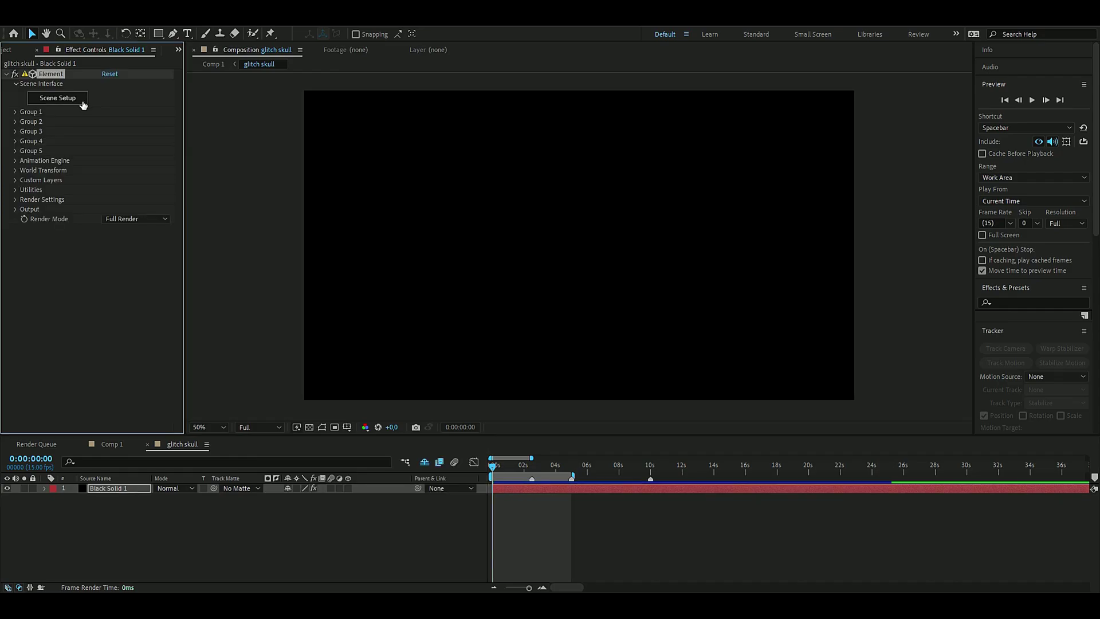
{"action": "left_click", "coordinate": [50, 99]}
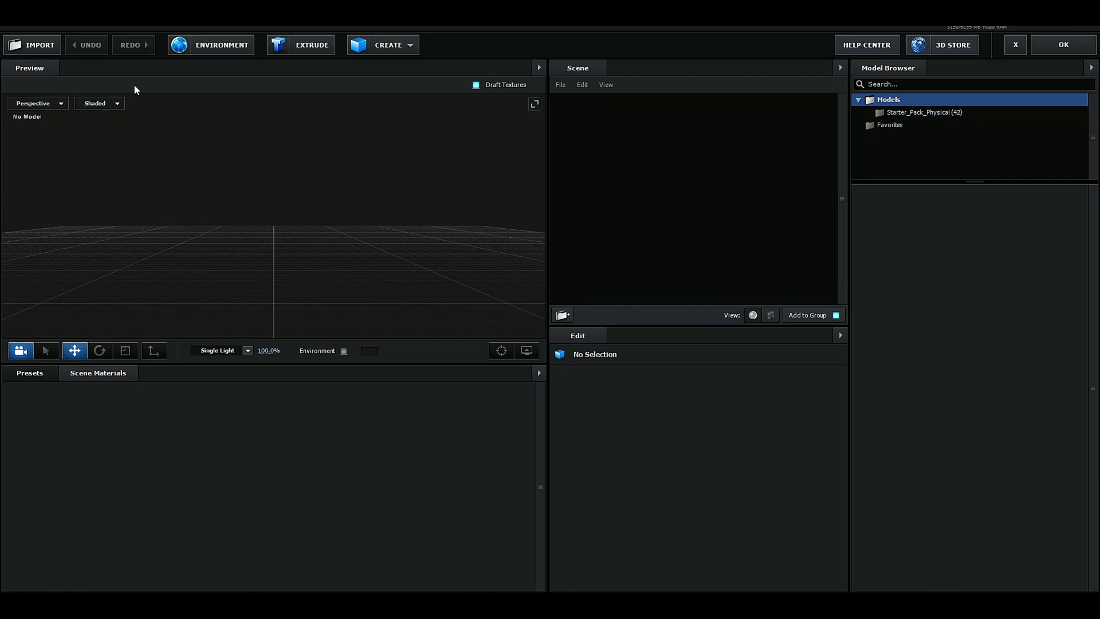
Give the imported skull model the Chrome material from Presets > Materials > Physical
{"action": "left_click_drag", "start_coordinate": [321, 231], "coordinate": [275, 274]}
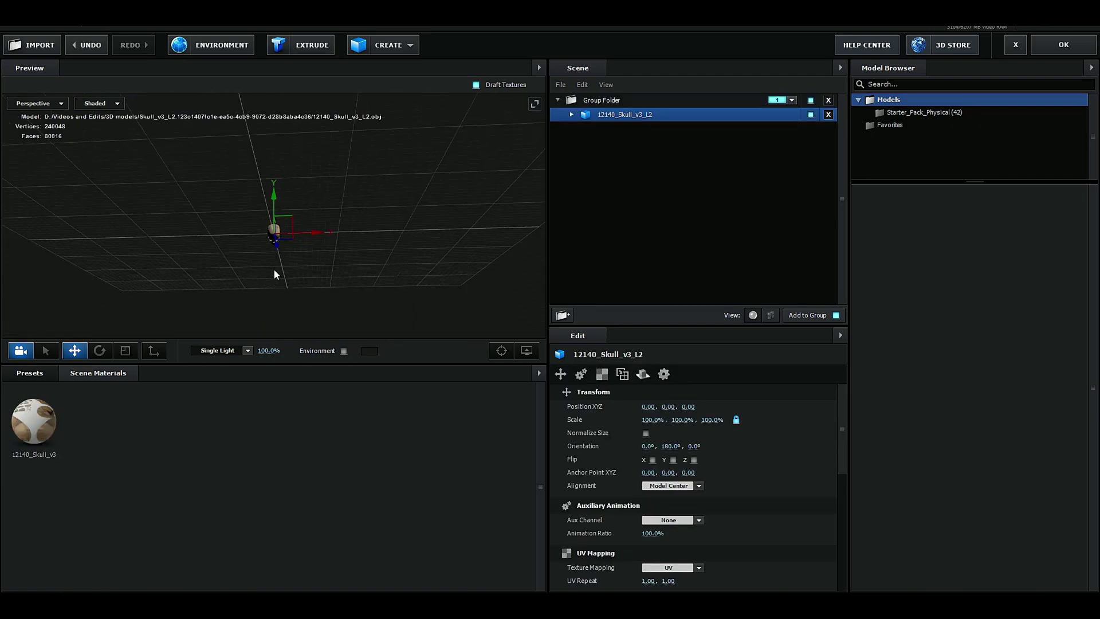
{"action": "scroll", "coordinate": [278, 269], "scroll_direction": "up", "scroll_amount": 3}
{"action": "left_click_drag", "start_coordinate": [357, 191], "coordinate": [298, 218]}
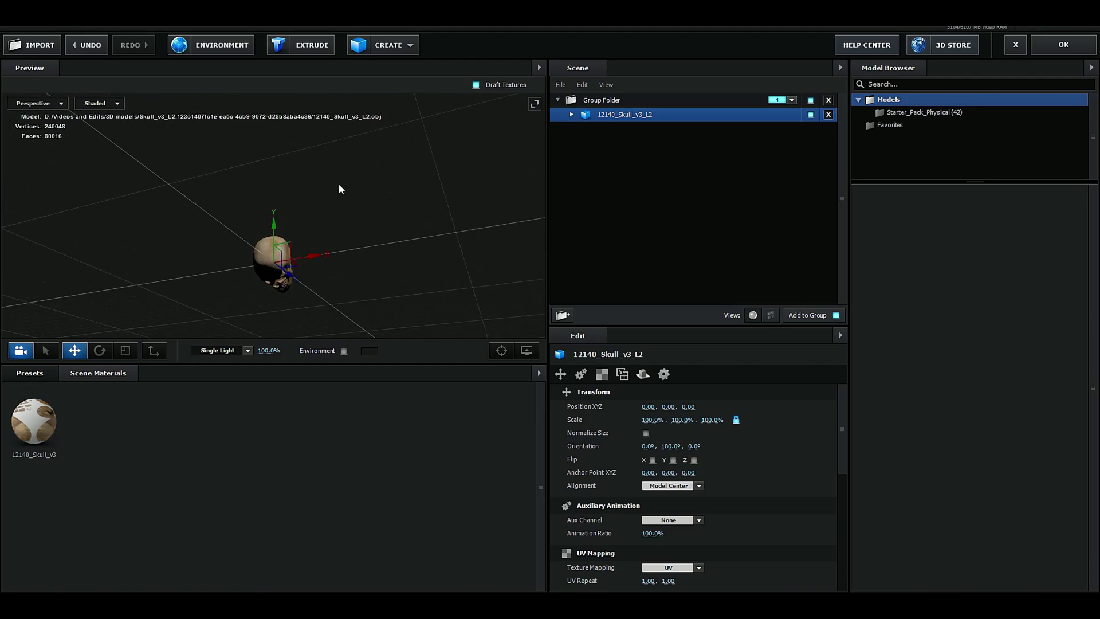
{"action": "left_click", "coordinate": [29, 373]}
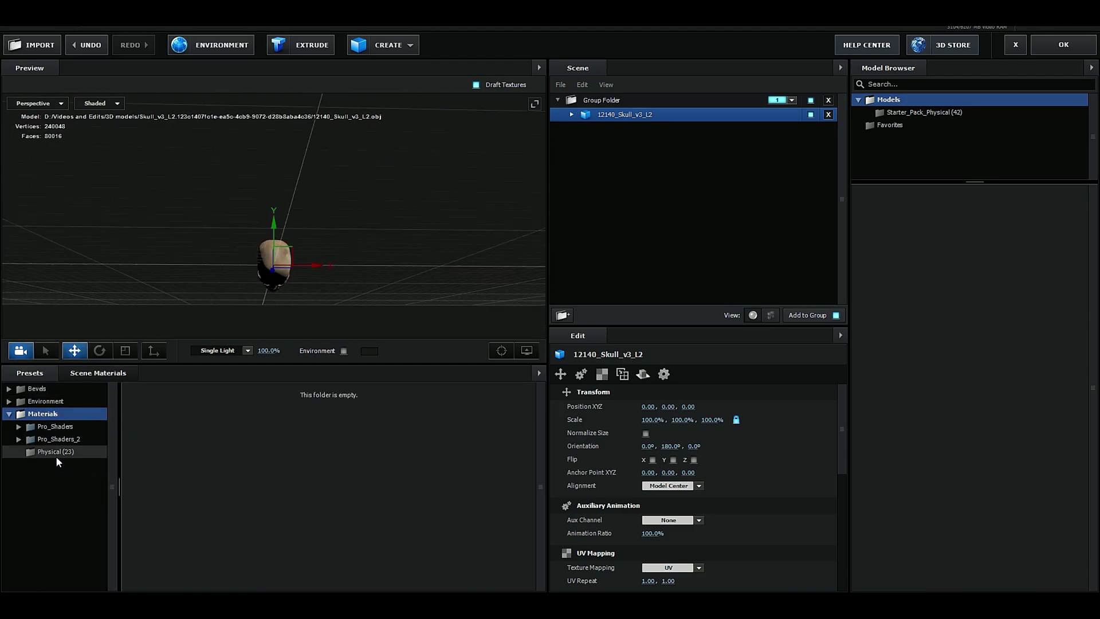
{"action": "left_click", "coordinate": [56, 452]}
{"action": "left_click_drag", "start_coordinate": [445, 421], "coordinate": [330, 325]}
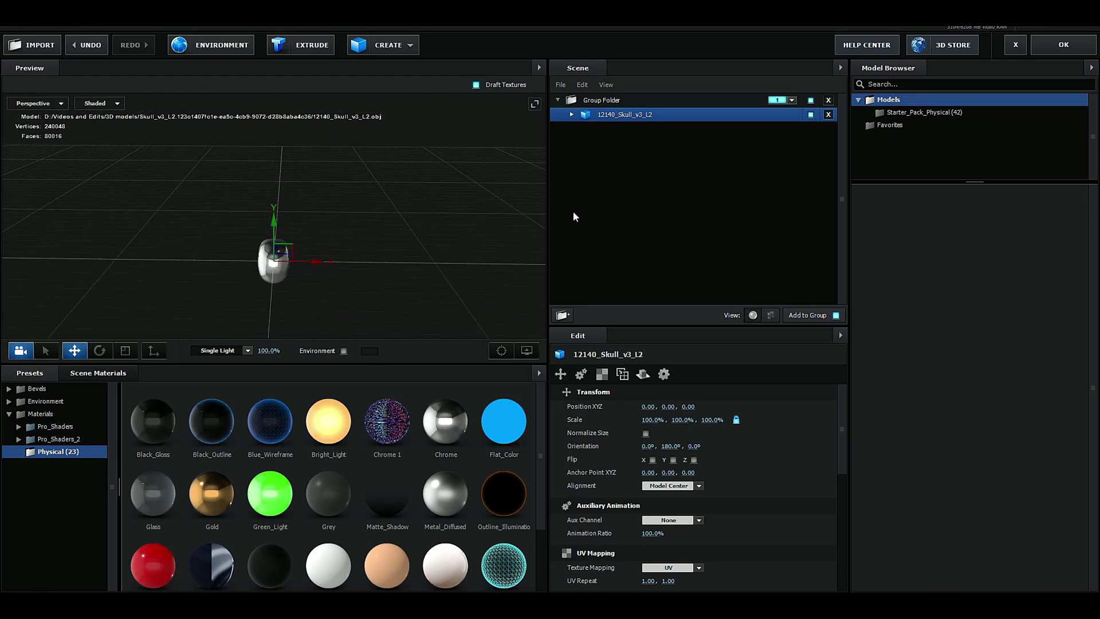
Close Scene Setup and set Group 1's Particle Look Particle Size to 100
{"action": "left_click", "coordinate": [1057, 46]}
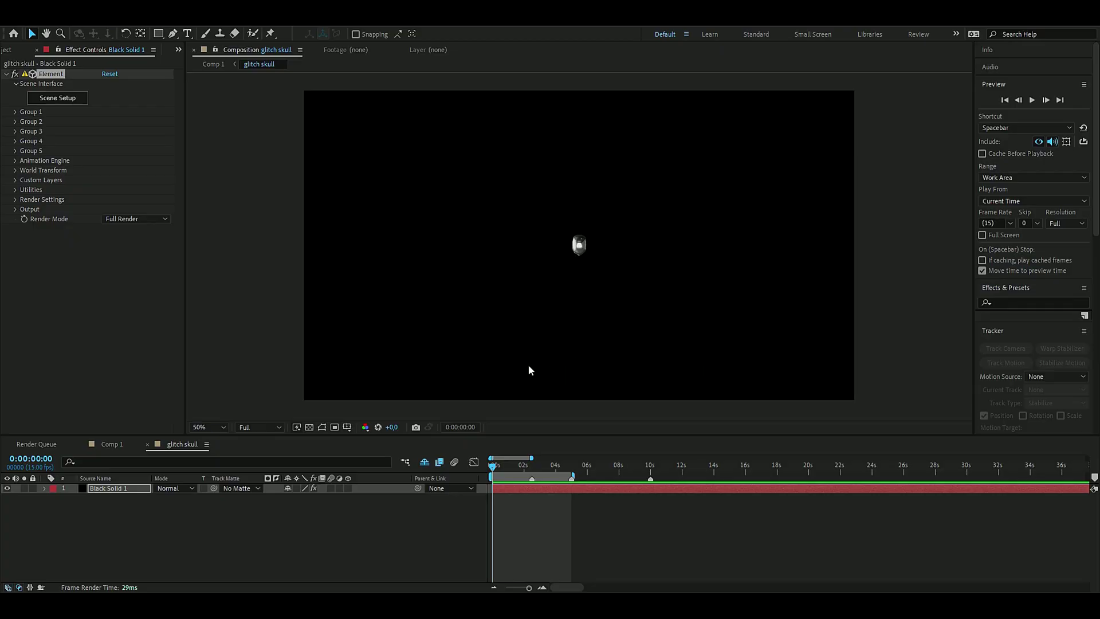
{"action": "left_click", "coordinate": [15, 113]}
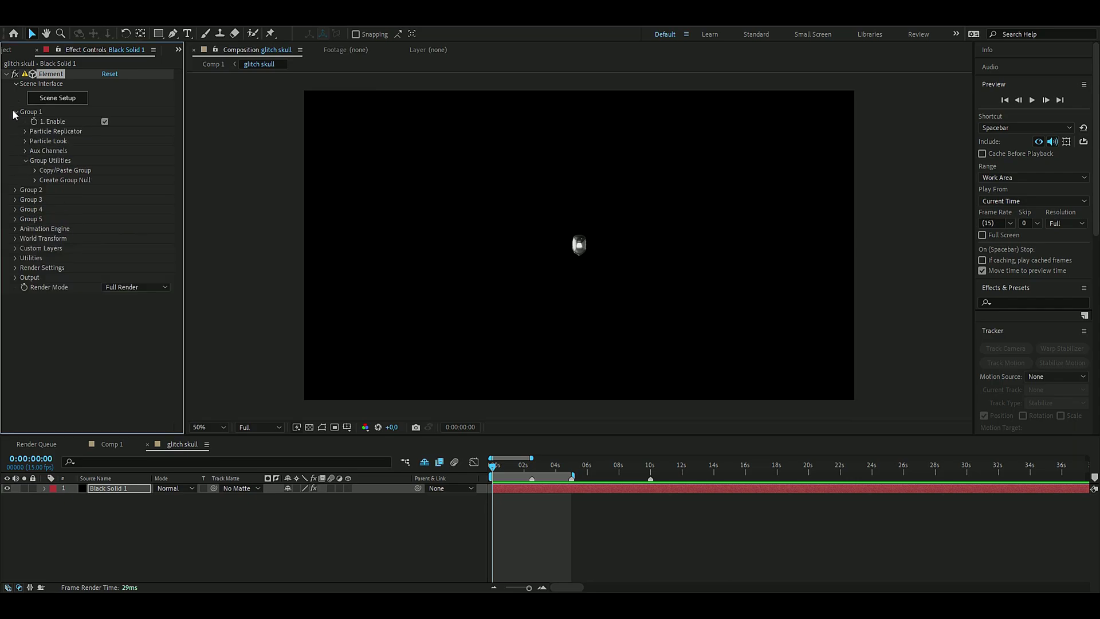
{"action": "left_click", "coordinate": [25, 132]}
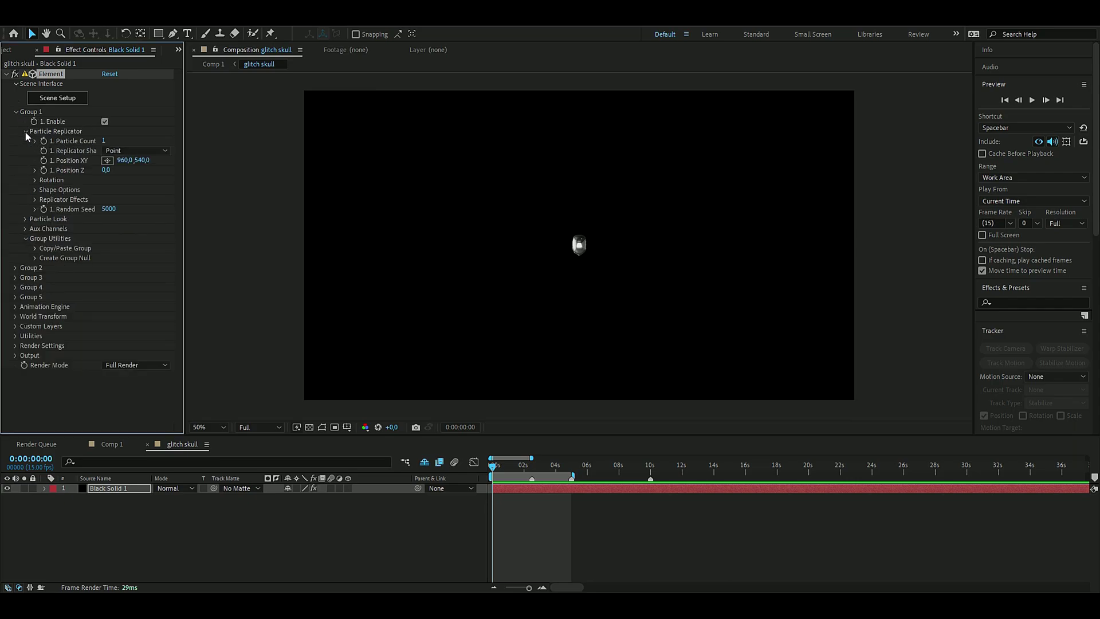
{"action": "left_click", "coordinate": [35, 180]}
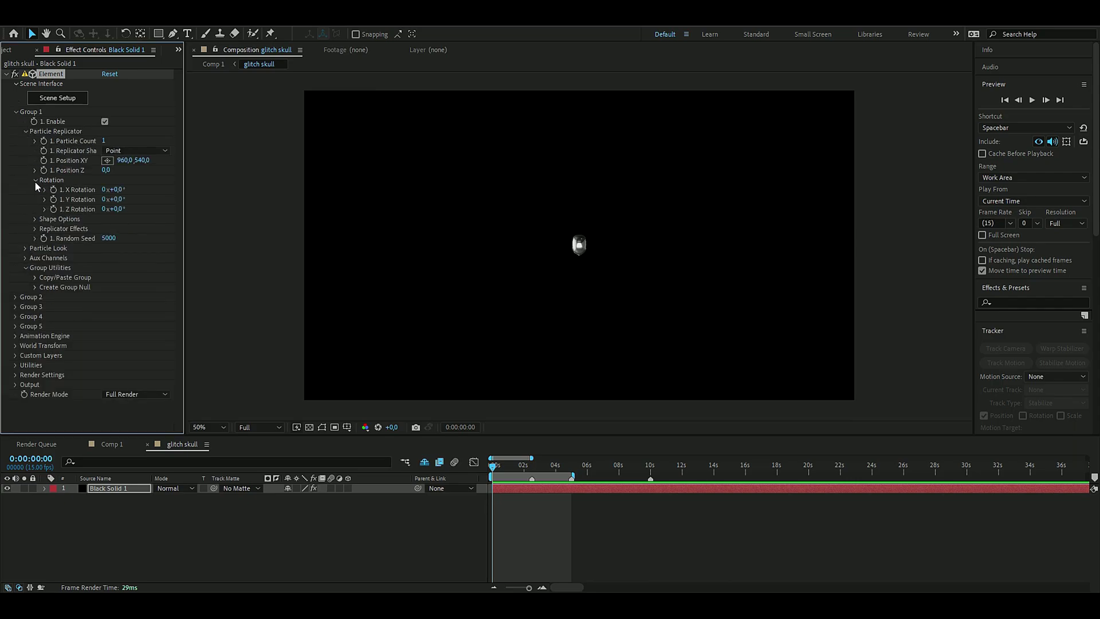
{"action": "left_click", "coordinate": [24, 248]}
{"action": "left_click", "coordinate": [109, 258]}
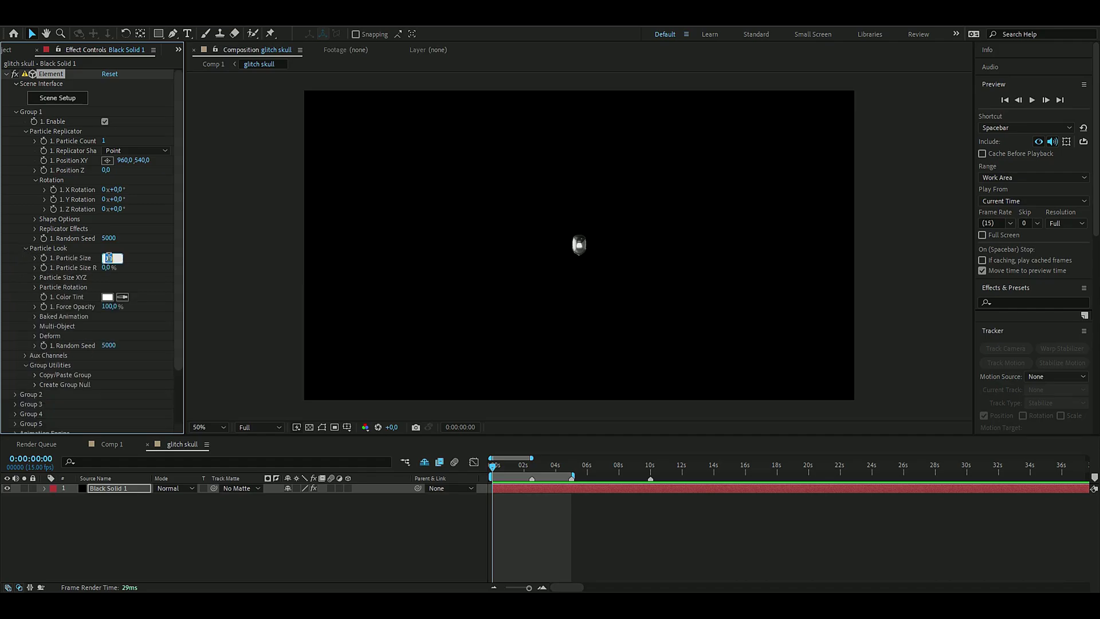
{"action": "type", "text": "100"}
{"action": "key", "text": "Return"}
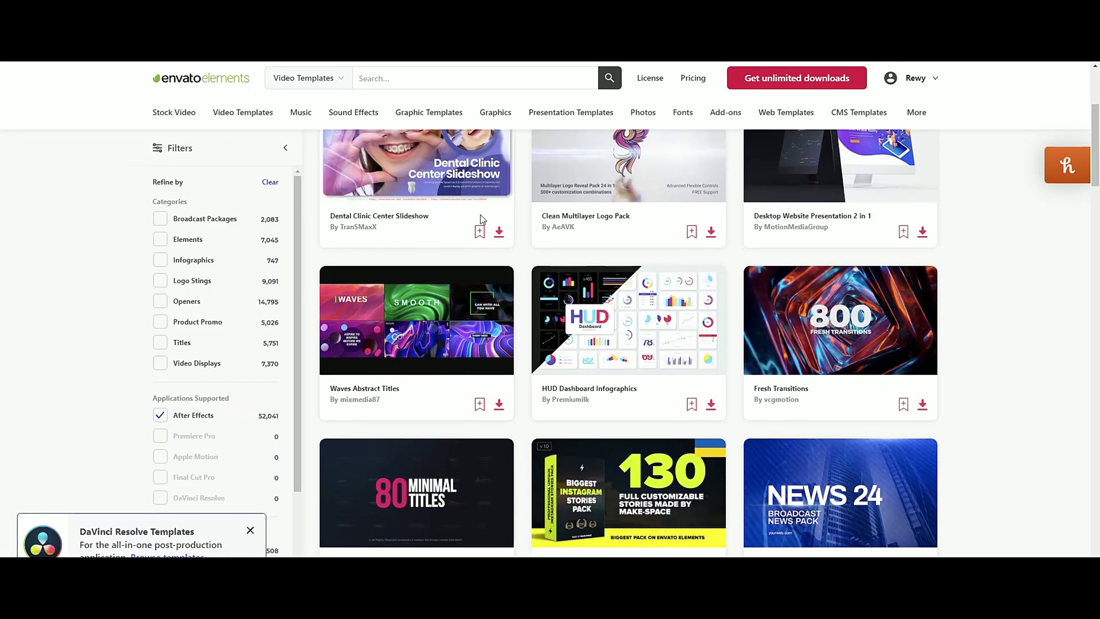
Scroll through Envato Elements' Video Templates, Sound Effects, Graphics and Fonts listings
{"action": "scroll", "coordinate": [480, 214], "scroll_direction": "down", "scroll_amount": 5}
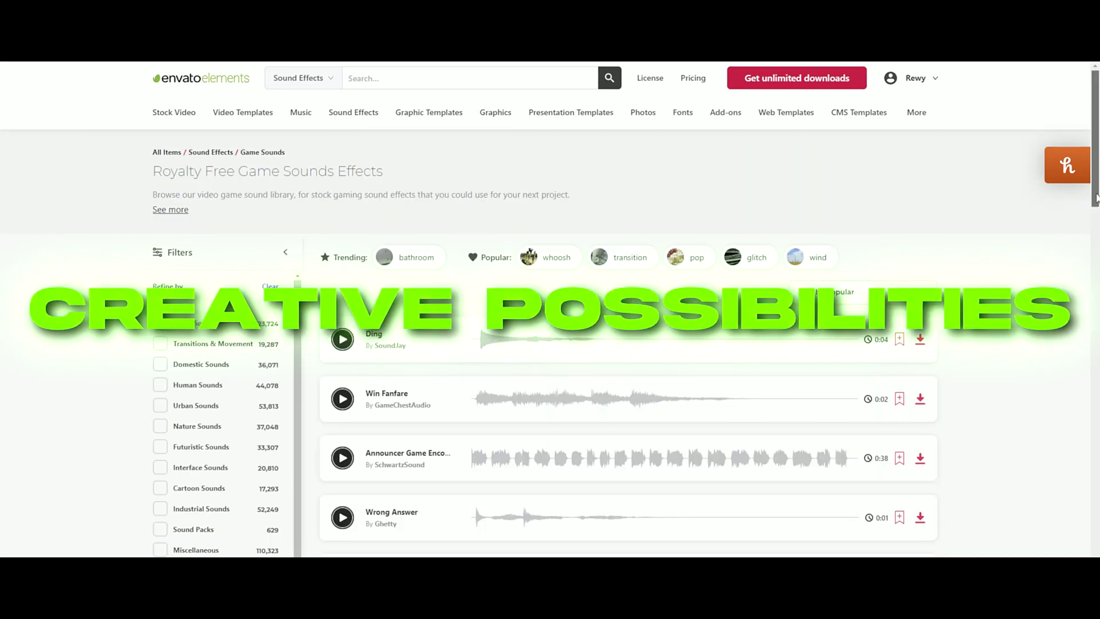
{"action": "scroll", "coordinate": [1096, 215], "scroll_direction": "down", "scroll_amount": 2}
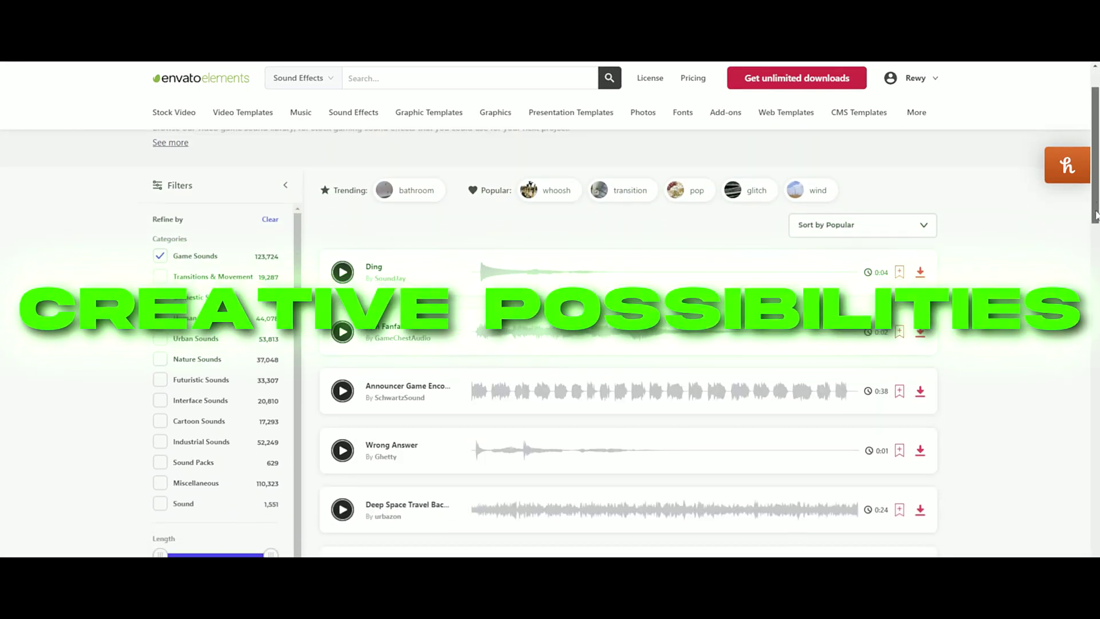
{"action": "scroll", "coordinate": [1096, 215], "scroll_direction": "down", "scroll_amount": 4}
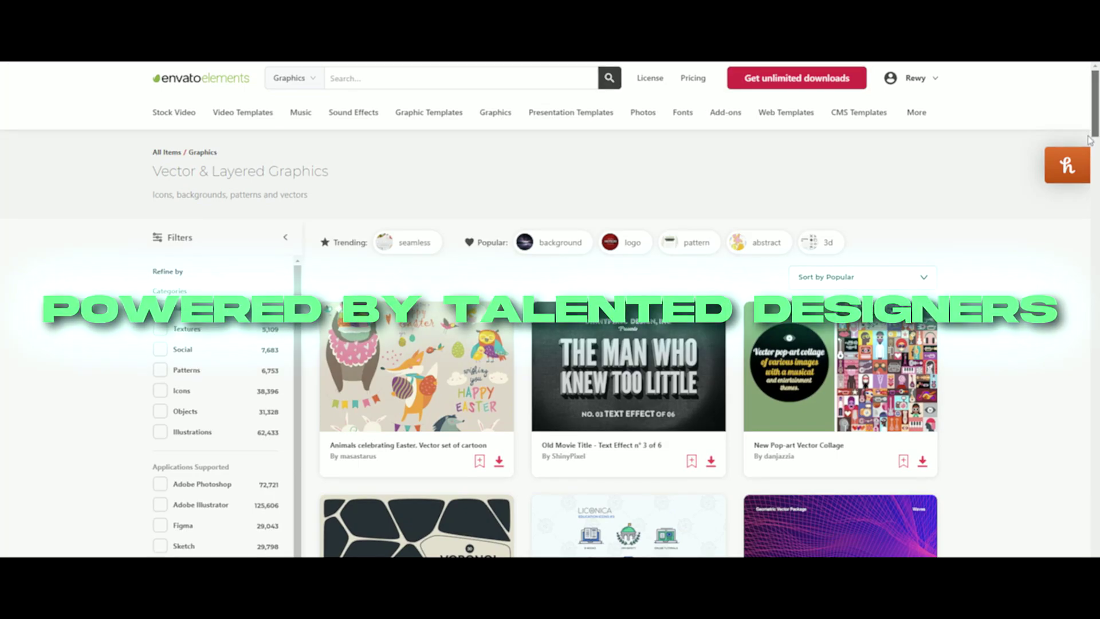
{"action": "left_click_drag", "start_coordinate": [1090, 137], "coordinate": [1086, 193]}
{"action": "scroll", "coordinate": [1086, 193], "scroll_direction": "down", "scroll_amount": 3}
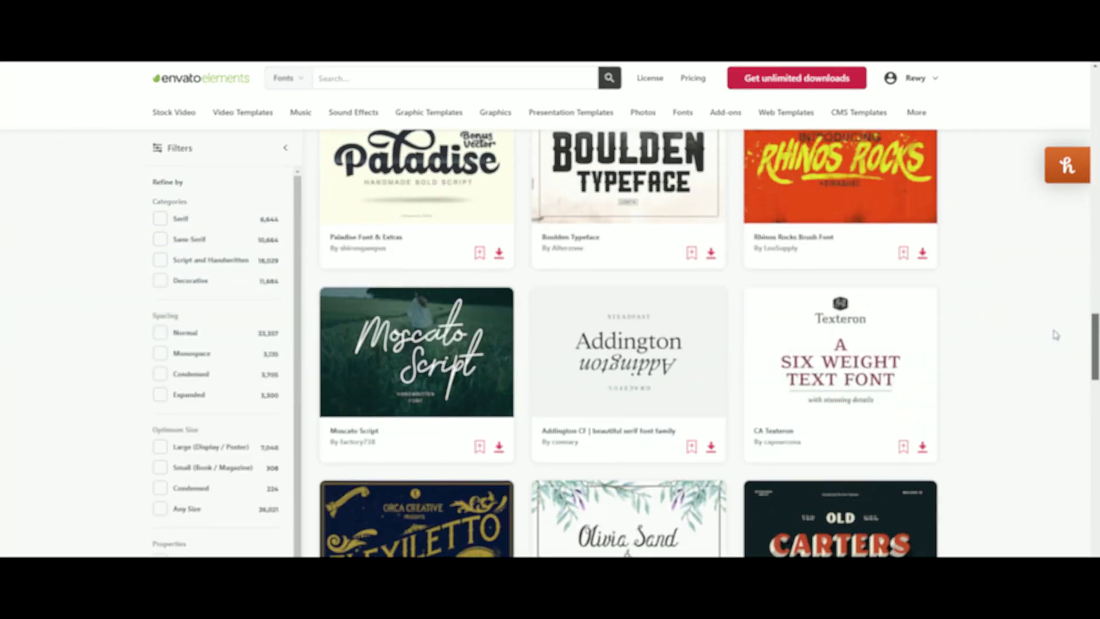
{"action": "scroll", "coordinate": [1057, 321], "scroll_direction": "up", "scroll_amount": 5}
{"action": "scroll", "coordinate": [1060, 279], "scroll_direction": "up", "scroll_amount": 15}
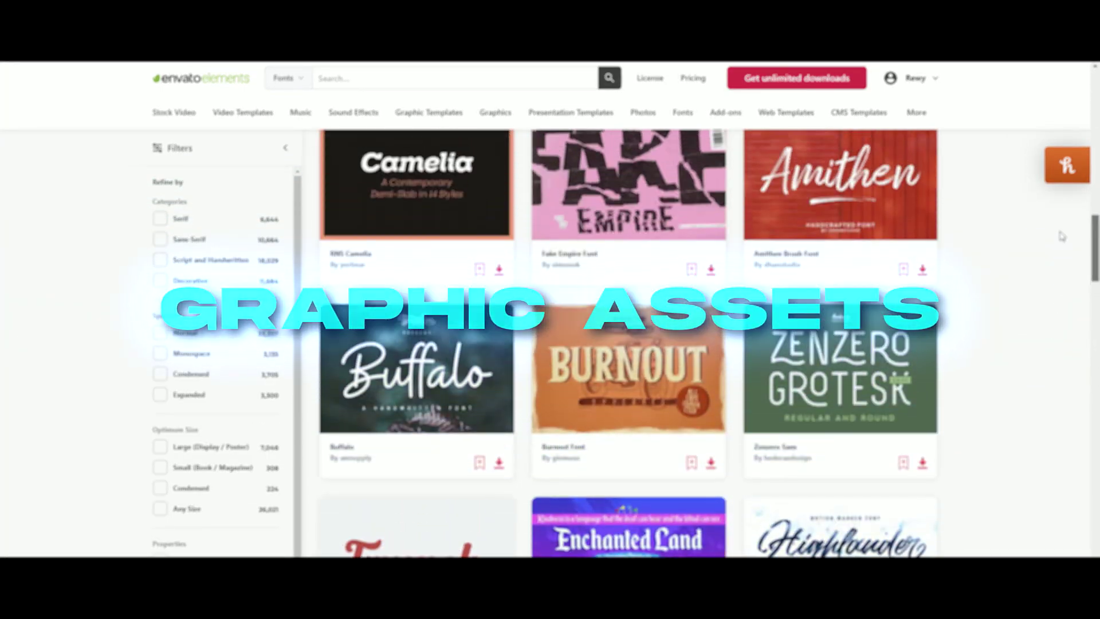
{"action": "scroll", "coordinate": [1060, 279], "scroll_direction": "up", "scroll_amount": 10}
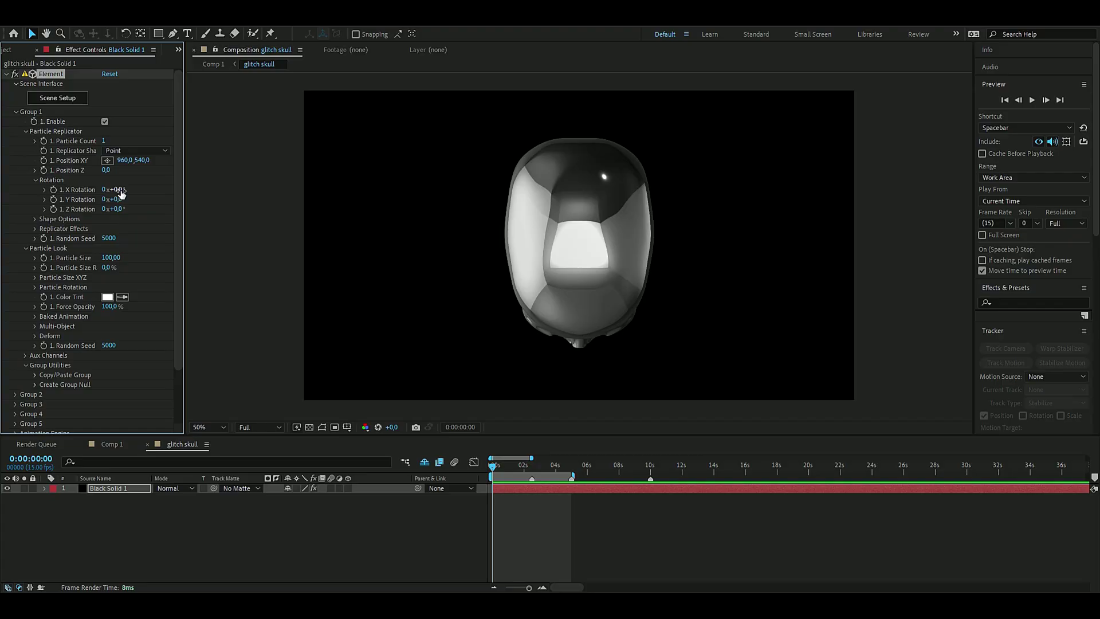
Set the skull's Particle Replicator X Rotation to -96° and Y Rotation to 12°
{"action": "left_click", "coordinate": [118, 189]}
{"action": "type", "text": "-96"}
{"action": "key", "text": "Return"}
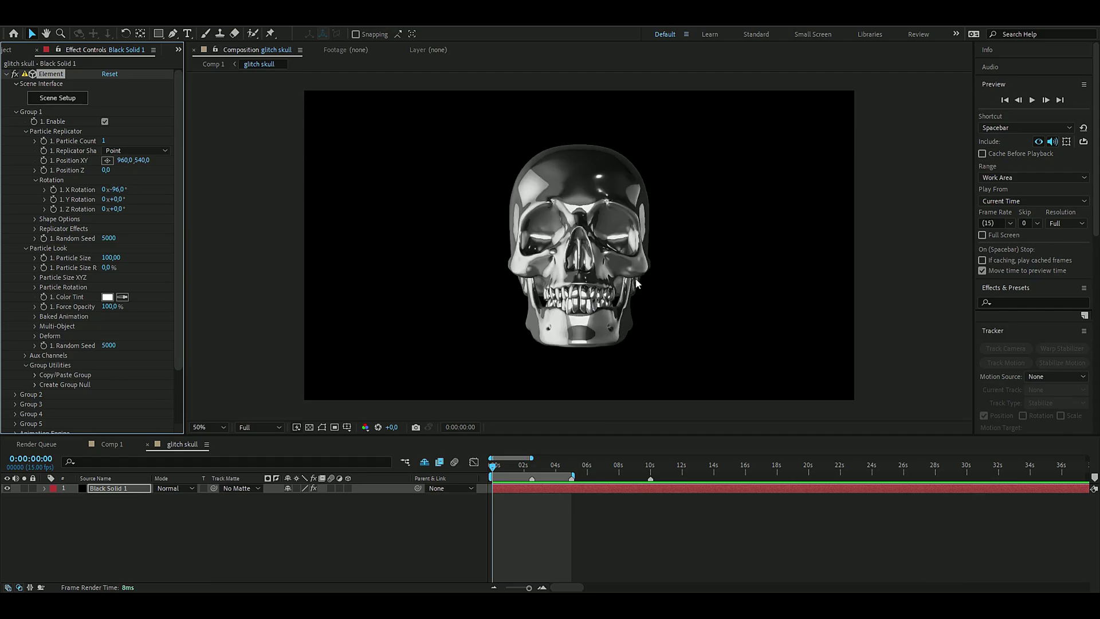
{"action": "left_click", "coordinate": [116, 199]}
{"action": "key", "text": "Return"}
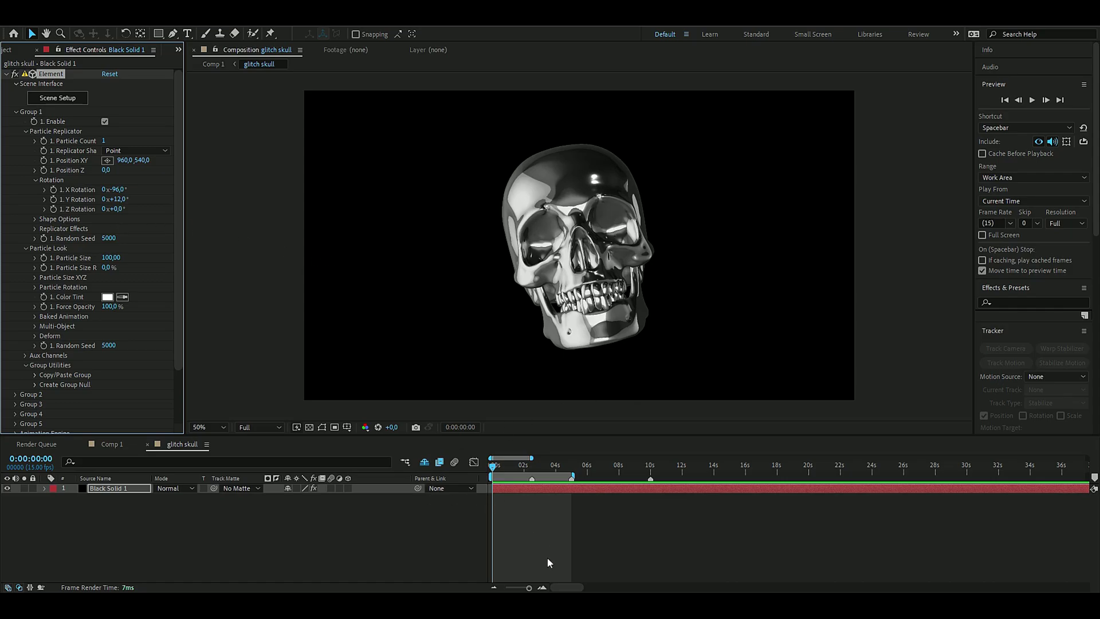
Keyframe Z Rotation from 0° at the start to two full turns at 5 seconds
{"action": "scroll", "coordinate": [547, 557], "scroll_direction": "up", "scroll_amount": 3}
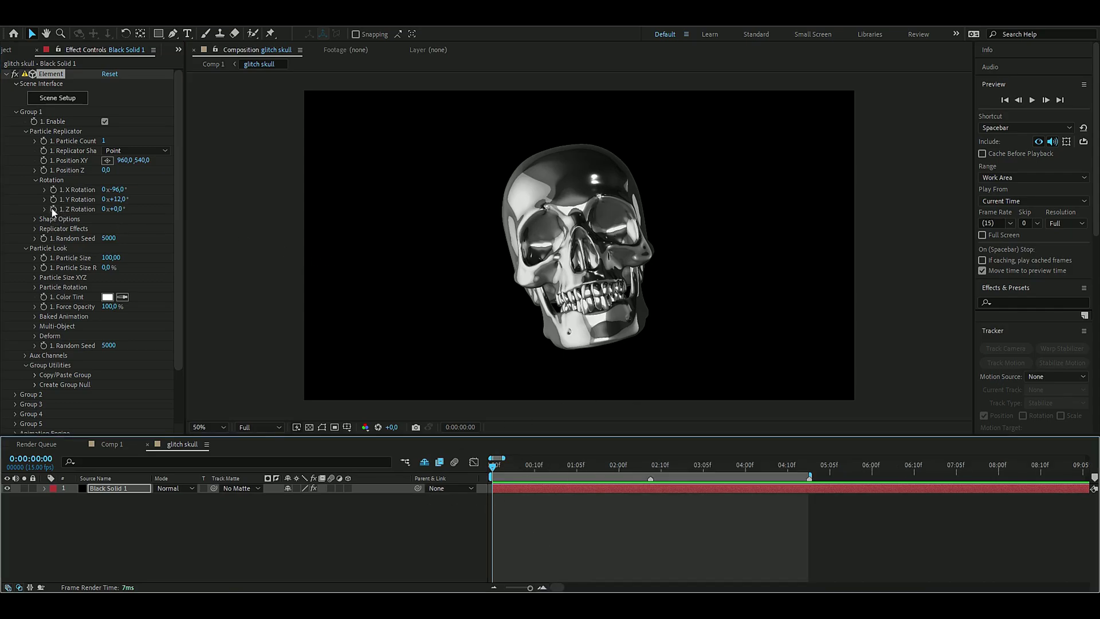
{"action": "left_click", "coordinate": [53, 209]}
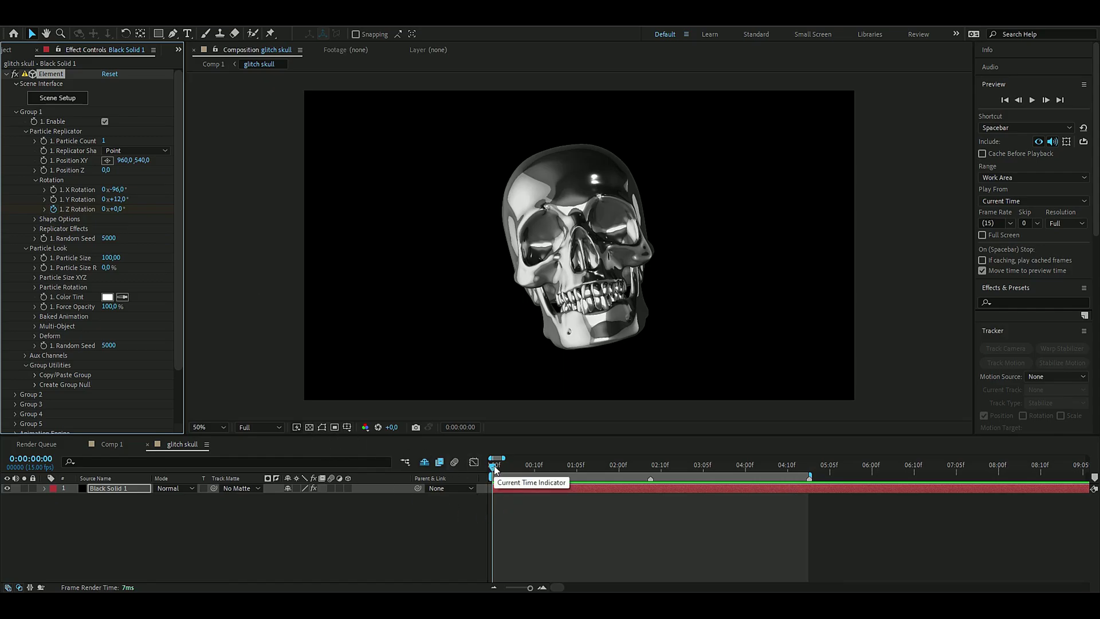
{"action": "left_click_drag", "start_coordinate": [495, 469], "coordinate": [810, 510]}
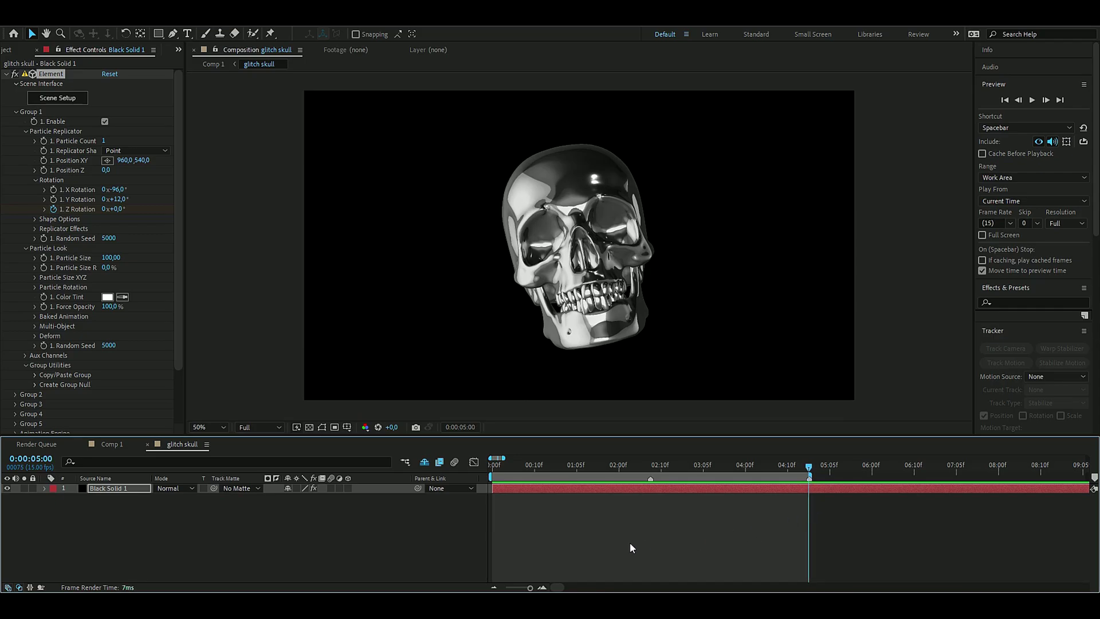
{"action": "left_click", "coordinate": [542, 588]}
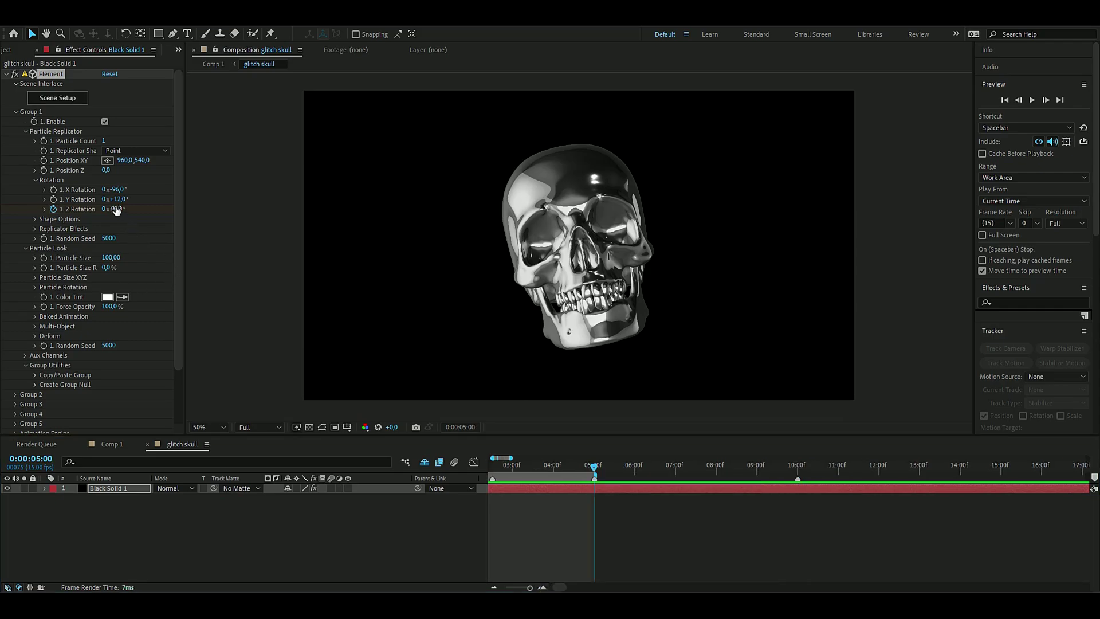
{"action": "left_click_drag", "start_coordinate": [115, 209], "coordinate": [435, 212]}
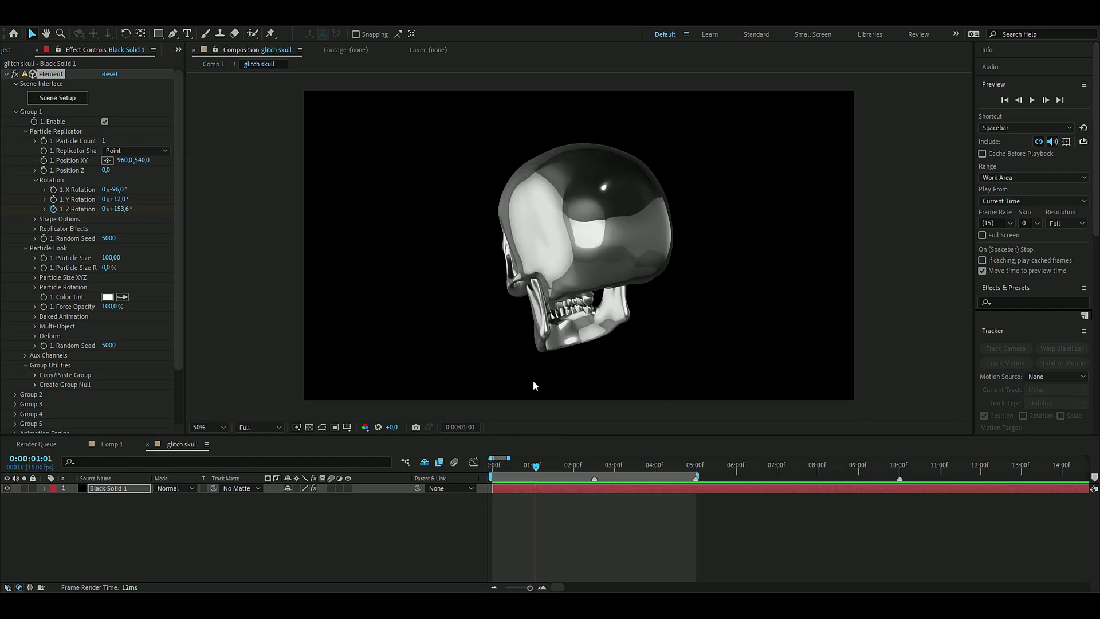
Under Deform > Twist, drag Twist Z up to 5 full turns to smear the skull
{"action": "left_click", "coordinate": [35, 335]}
{"action": "scroll", "coordinate": [80, 301], "scroll_direction": "down", "scroll_amount": 1}
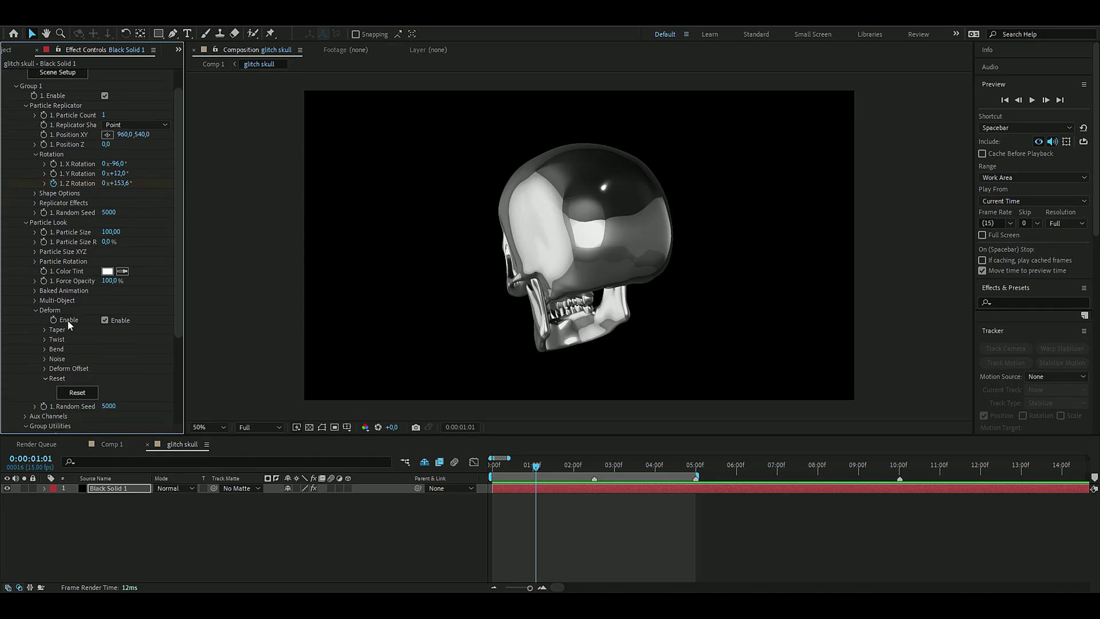
{"action": "left_click", "coordinate": [44, 340]}
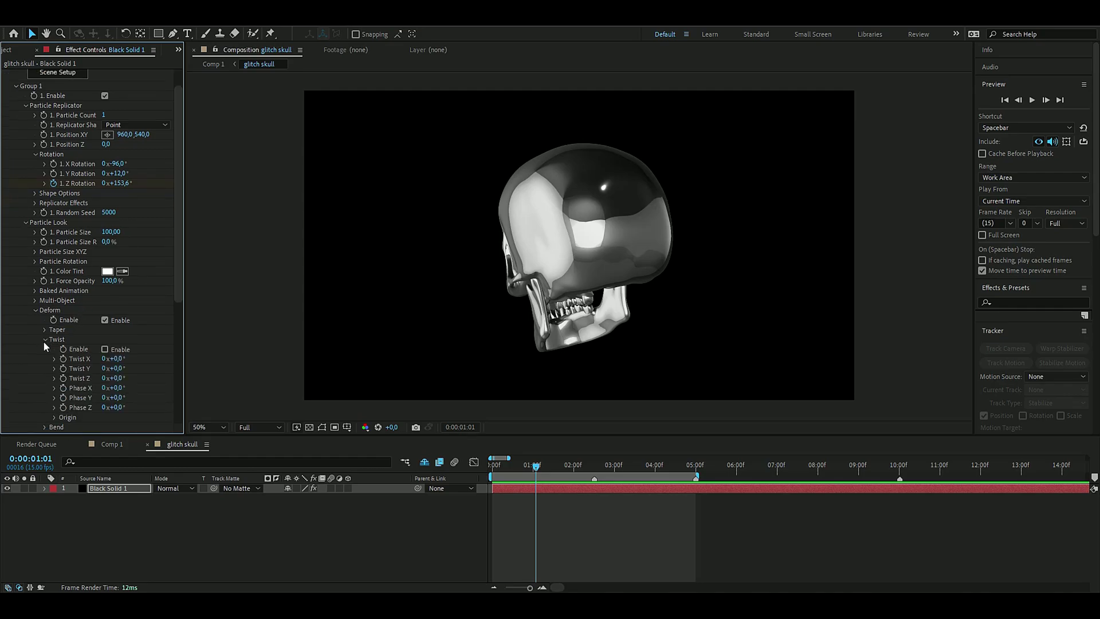
{"action": "scroll", "coordinate": [126, 321], "scroll_direction": "down", "scroll_amount": 1}
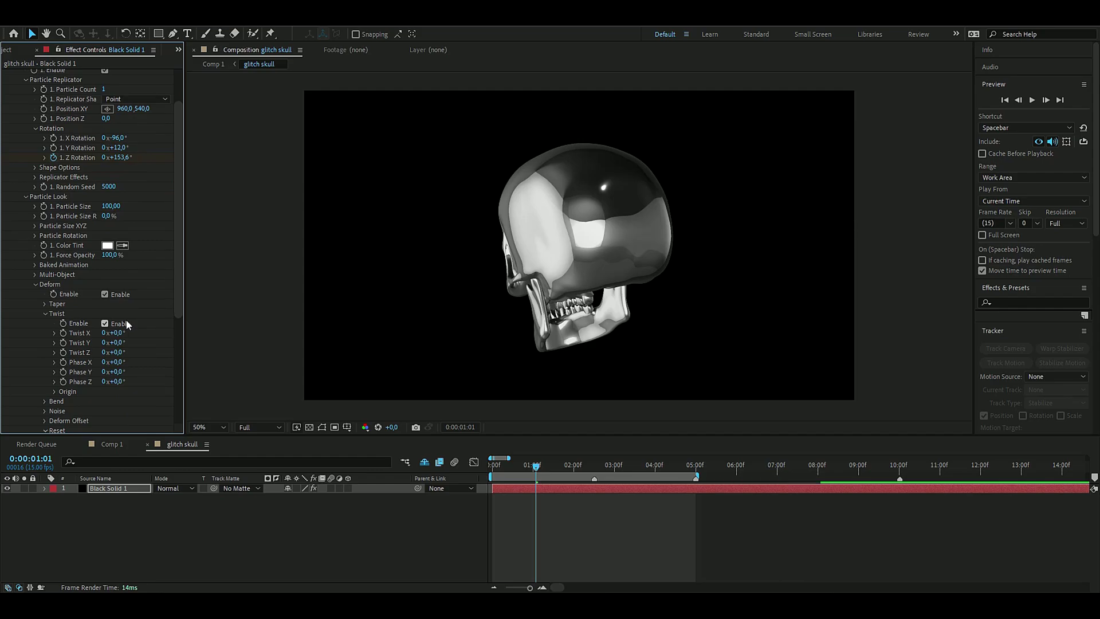
{"action": "left_click_drag", "start_coordinate": [535, 466], "coordinate": [493, 469]}
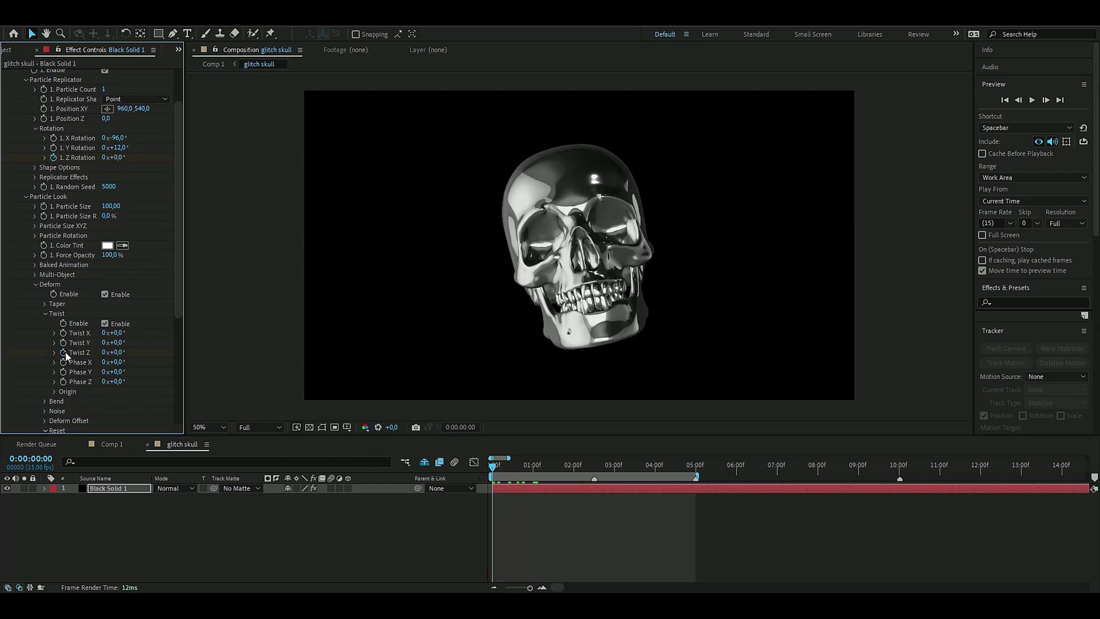
{"action": "mouse_move", "coordinate": [116, 353]}
{"action": "left_mouse_down"}
{"action": "mouse_move", "coordinate": [818, 316]}
{"action": "mouse_move", "coordinate": [991, 368]}
{"action": "left_mouse_up"}
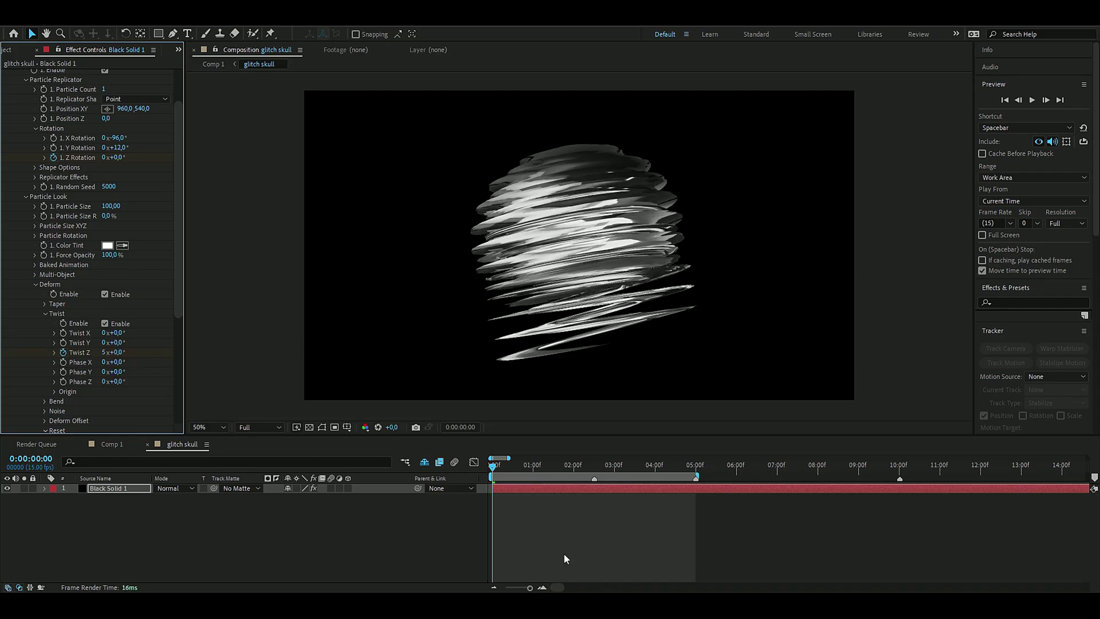
Zoom the timeline out and move the current time to 0:00:02:08
{"action": "scroll", "coordinate": [500, 486], "scroll_direction": "up", "scroll_amount": 3}
{"action": "left_click", "coordinate": [493, 588]}
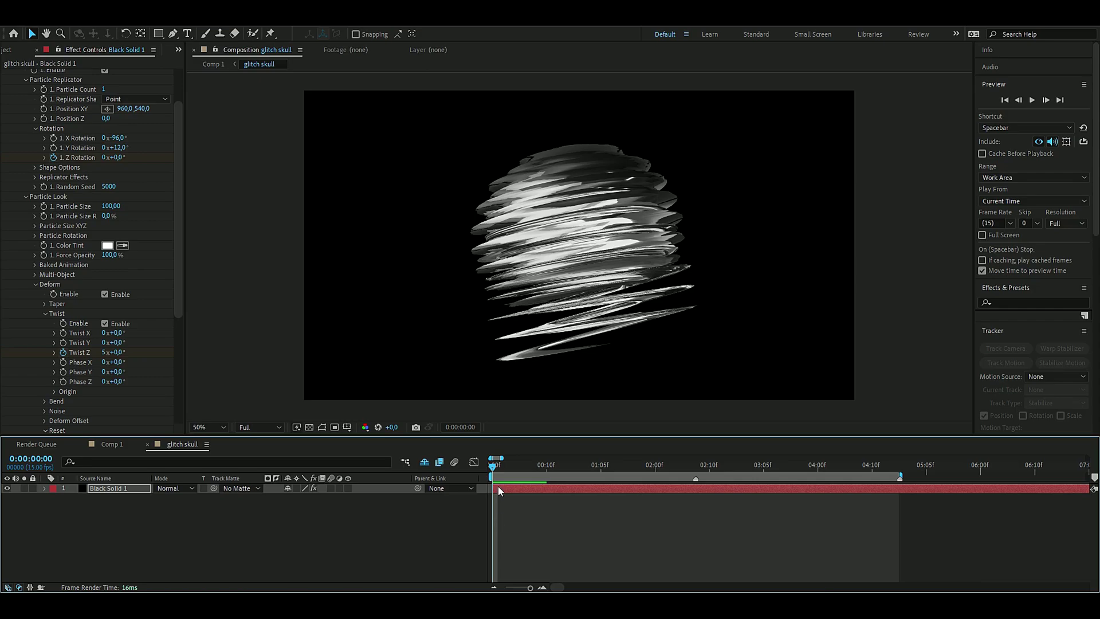
{"action": "left_click_drag", "start_coordinate": [496, 468], "coordinate": [700, 469]}
{"action": "key", "text": "equal"}
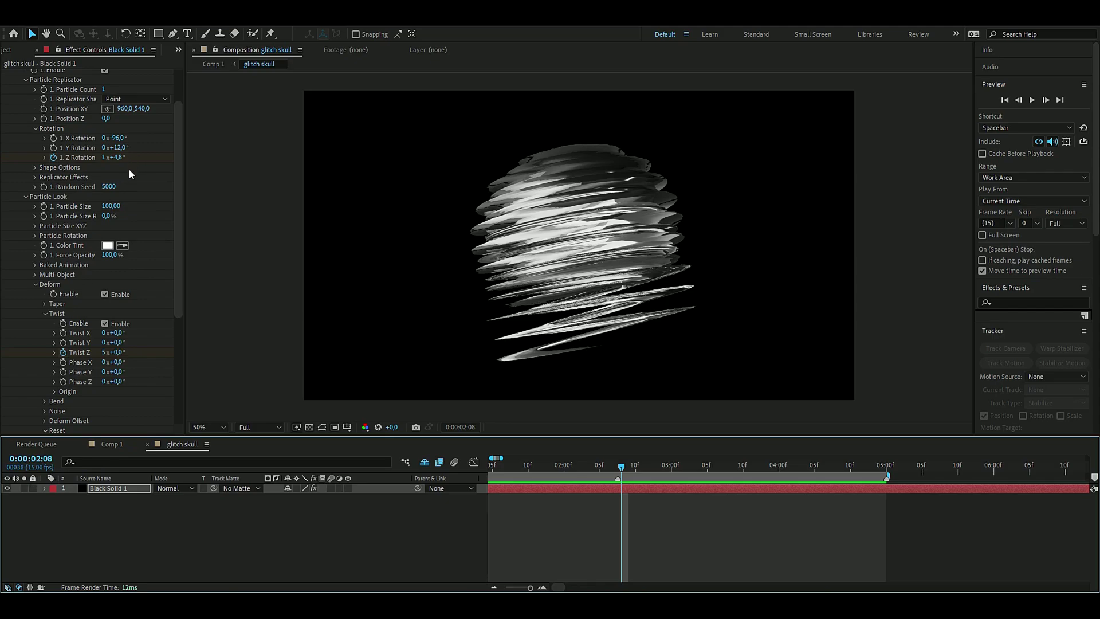
Set Twist Z to 0 at 0:00:02:08
{"action": "left_click", "coordinate": [104, 353]}
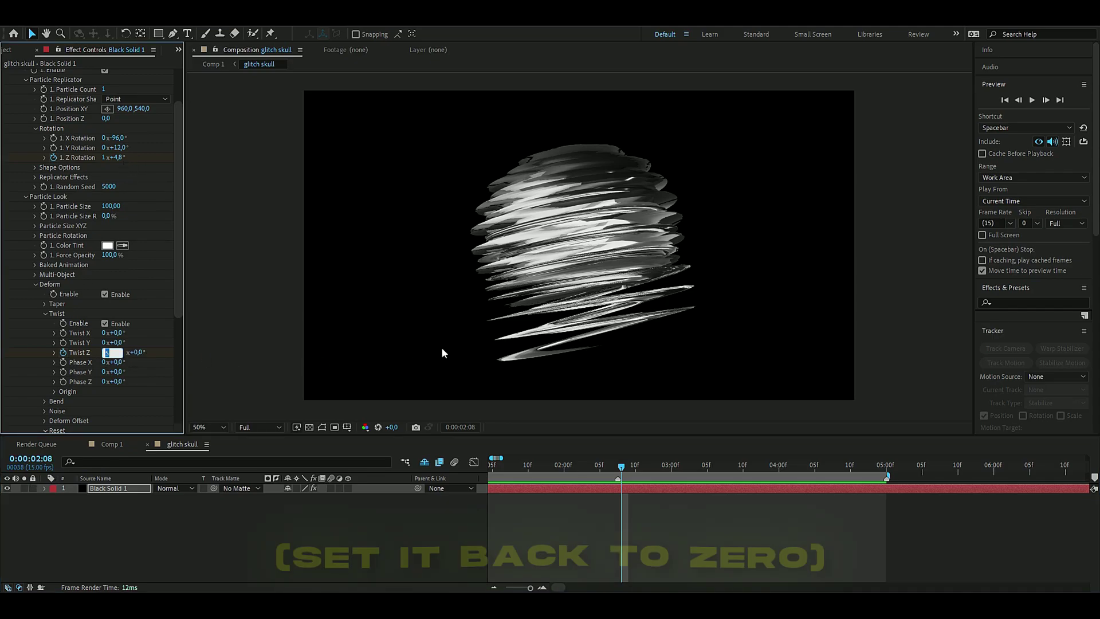
{"action": "type", "text": "0"}
{"action": "key", "text": "Return"}
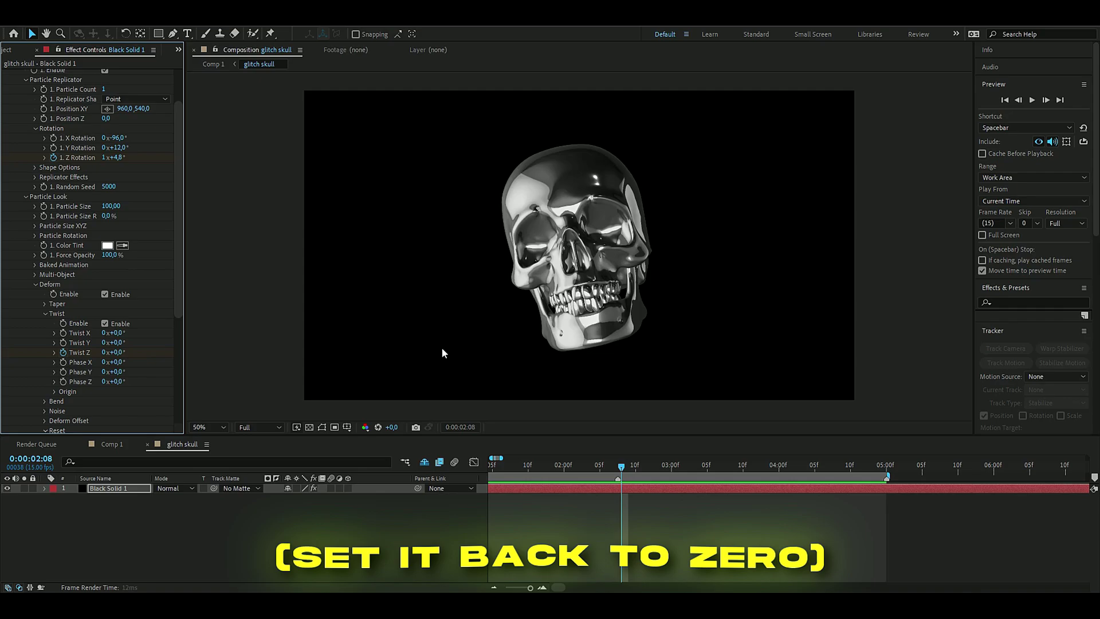
Reveal the Twist Z keyframes under Effects > Element > Group 1 > Deform > Twist, then return to frame 0
{"action": "left_click", "coordinate": [44, 489]}
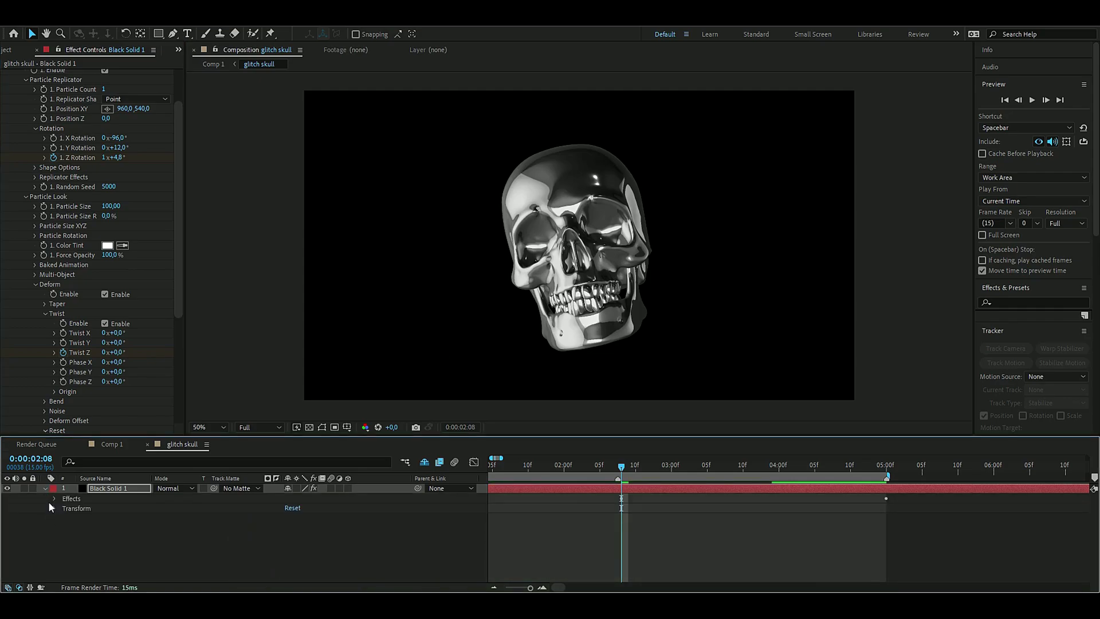
{"action": "left_click", "coordinate": [52, 499]}
{"action": "left_click", "coordinate": [64, 508]}
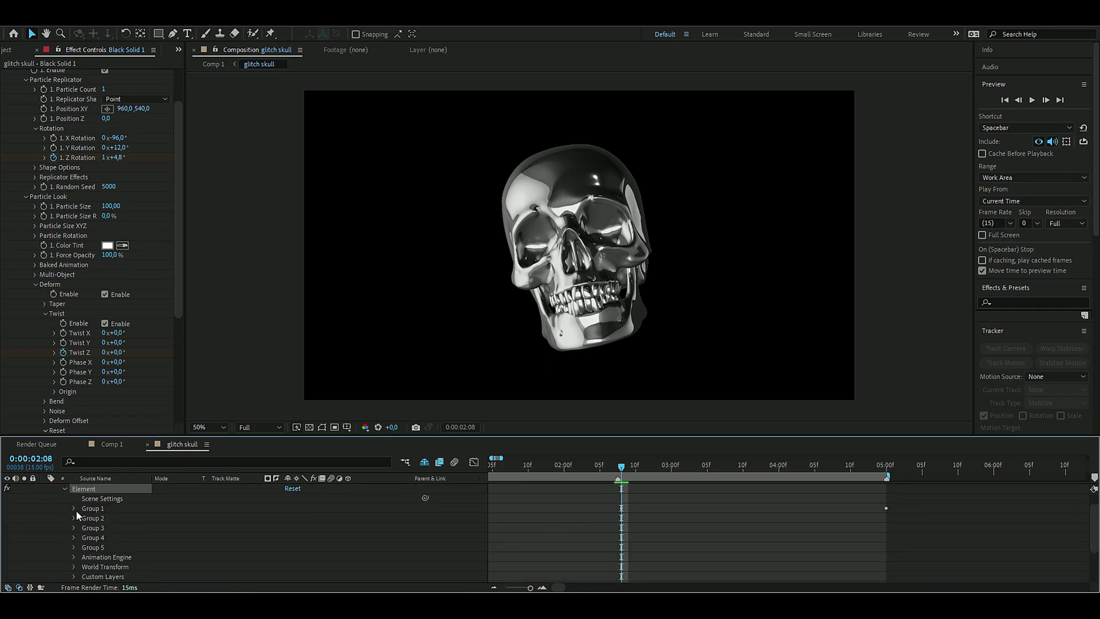
{"action": "left_click", "coordinate": [73, 508]}
{"action": "scroll", "coordinate": [74, 511], "scroll_direction": "down", "scroll_amount": 5}
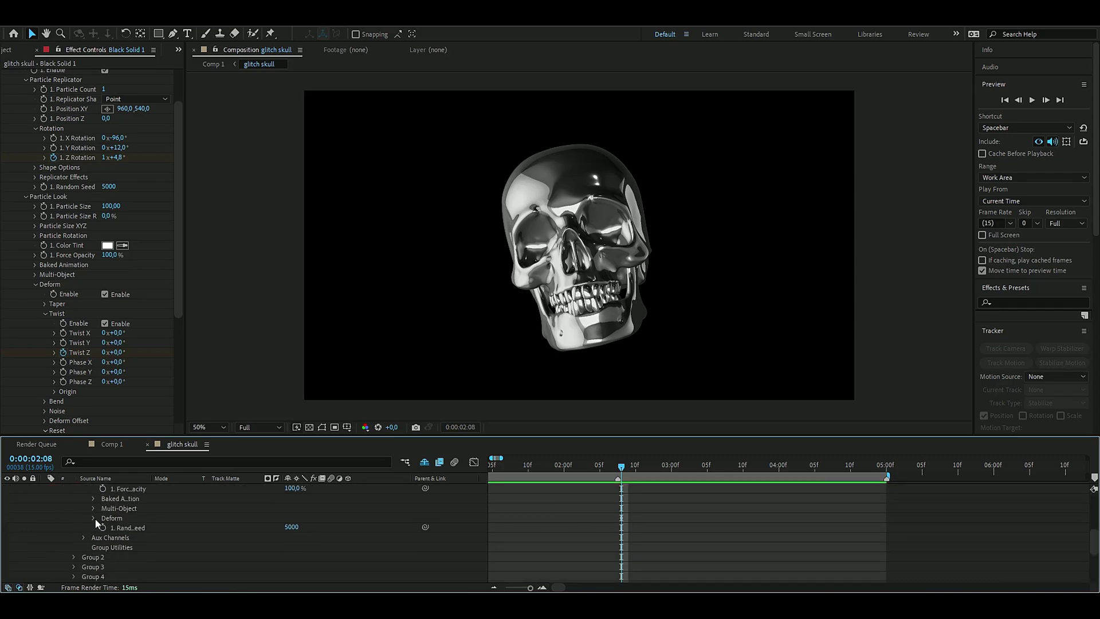
{"action": "left_click", "coordinate": [94, 518]}
{"action": "scroll", "coordinate": [64, 551], "scroll_direction": "down", "scroll_amount": 2}
{"action": "left_click", "coordinate": [104, 523]}
{"action": "scroll", "coordinate": [343, 527], "scroll_direction": "down", "scroll_amount": 3}
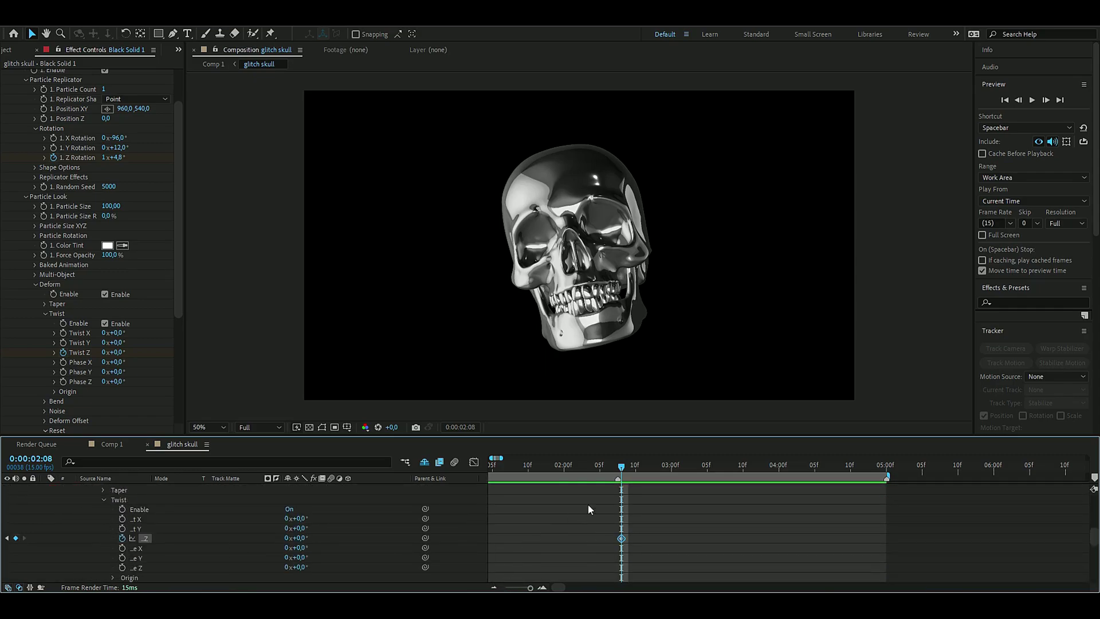
{"action": "left_click_drag", "start_coordinate": [624, 469], "coordinate": [373, 470]}
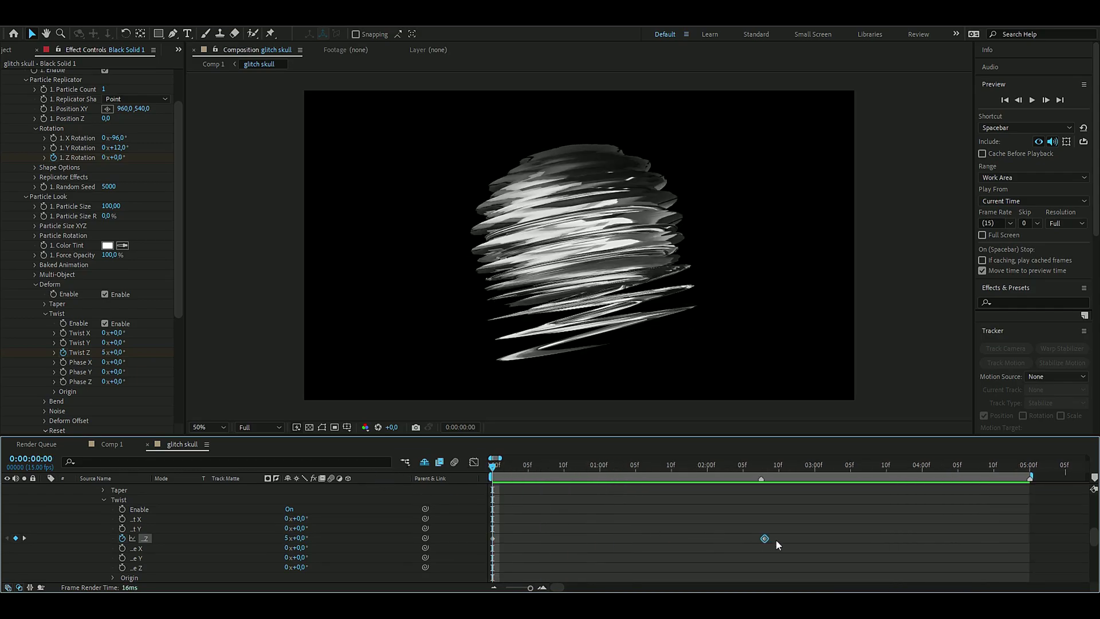
Easy Ease both Twist Z keyframes and steepen the curve's start in the Graph Editor
{"action": "left_click_drag", "start_coordinate": [766, 539], "coordinate": [492, 539]}
{"action": "key", "text": "F9"}
{"action": "left_click", "coordinate": [474, 463]}
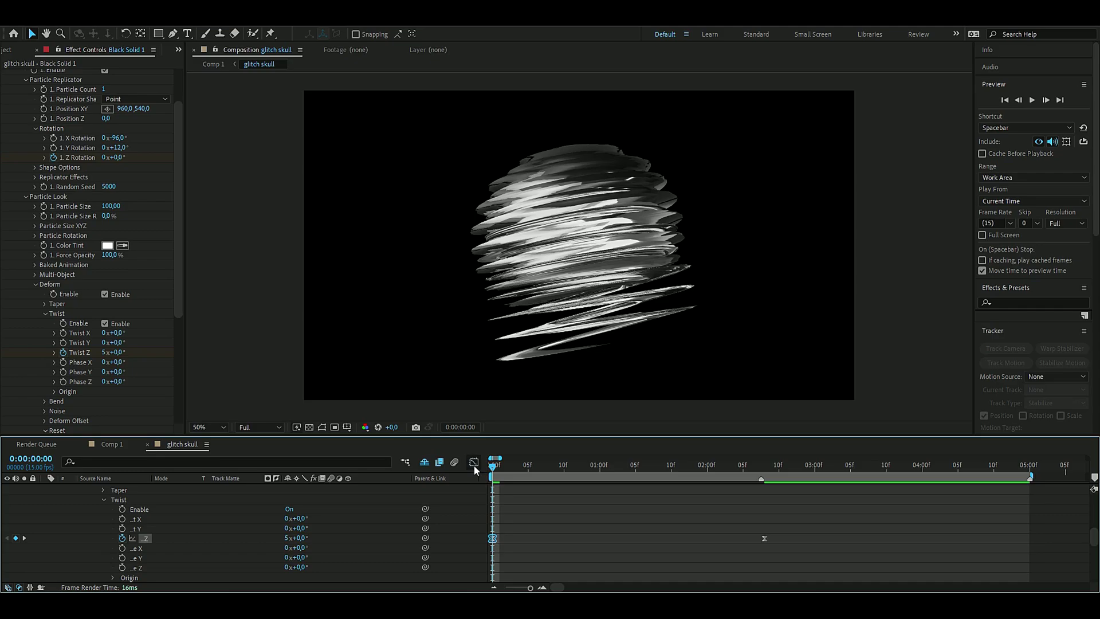
{"action": "left_click_drag", "start_coordinate": [574, 505], "coordinate": [452, 557]}
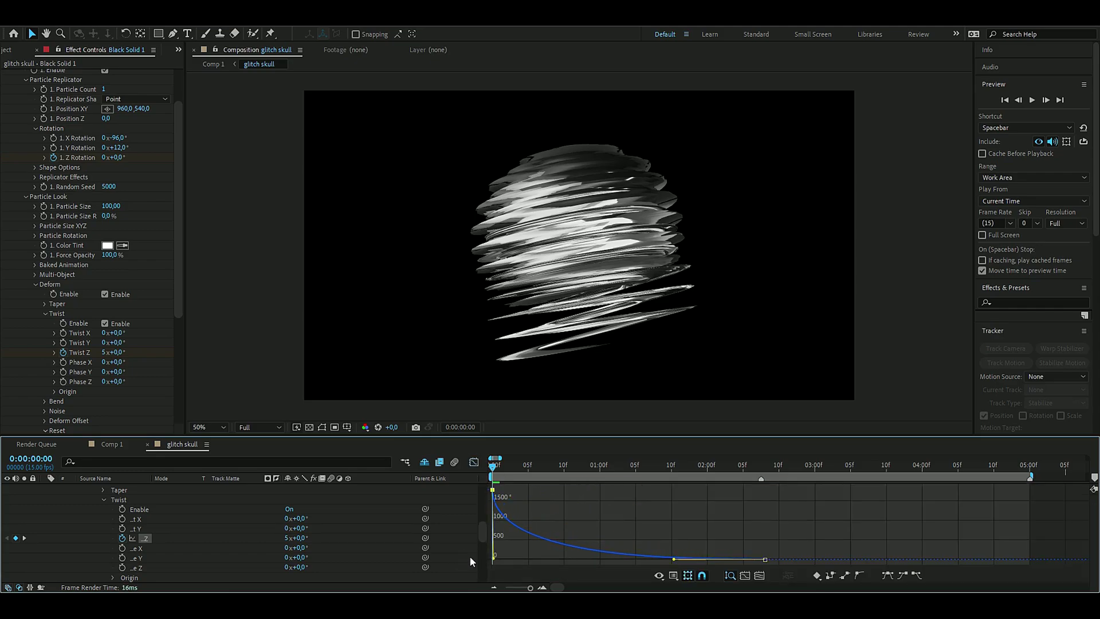
{"action": "left_click_drag", "start_coordinate": [674, 559], "coordinate": [765, 559]}
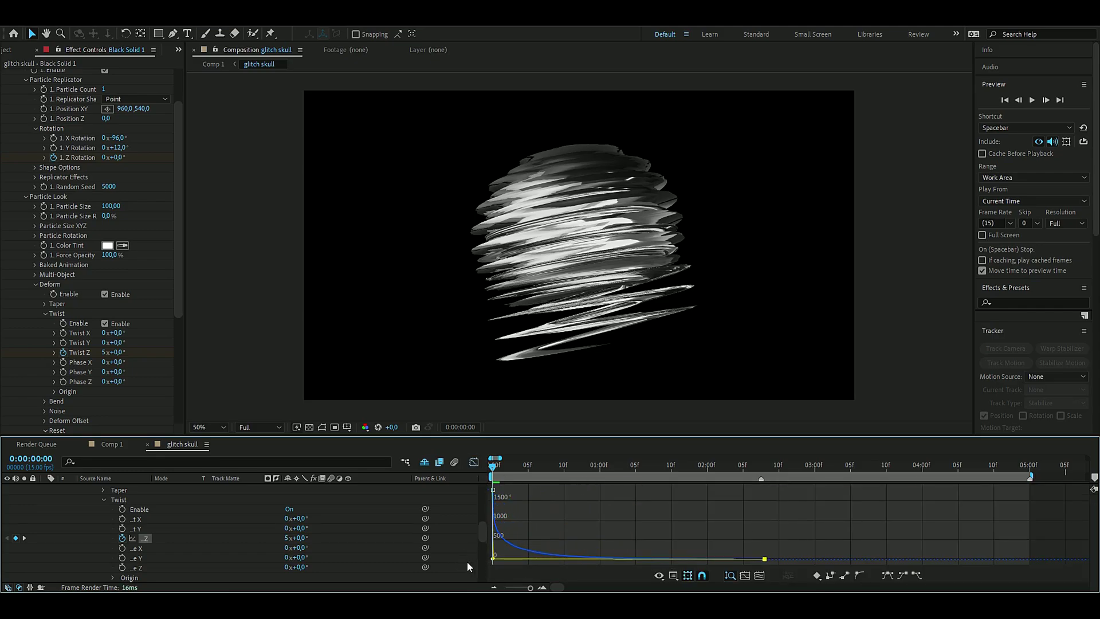
Leave the Graph Editor and set Render Settings > Physical Environment Lighting Influence to 100%
{"action": "left_click", "coordinate": [474, 463]}
{"action": "scroll", "coordinate": [123, 281], "scroll_direction": "down", "scroll_amount": 2}
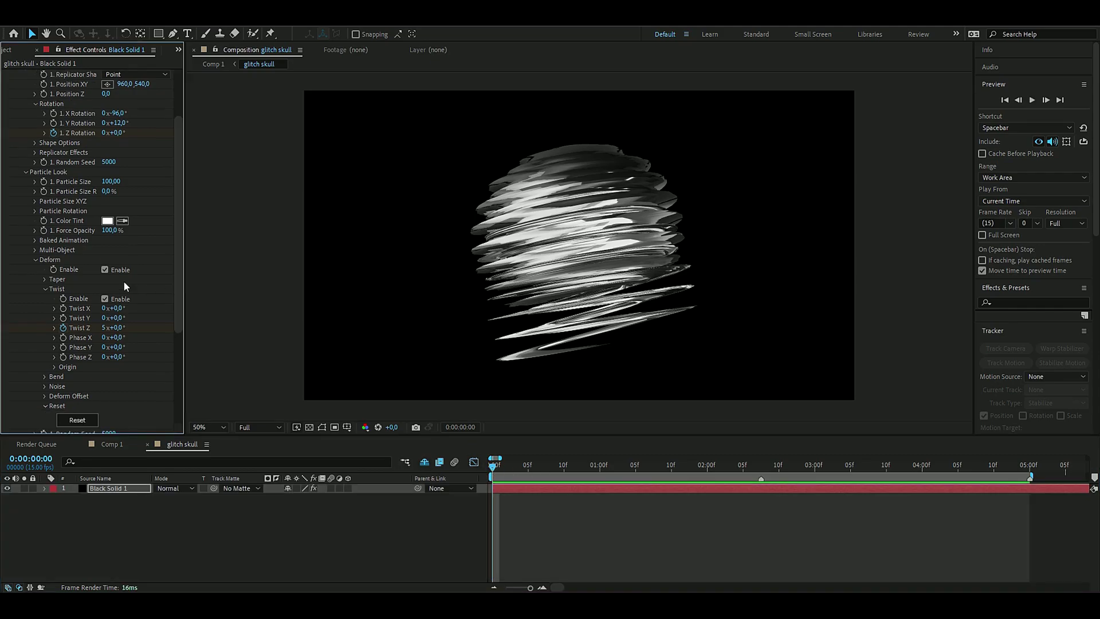
{"action": "left_click", "coordinate": [35, 260]}
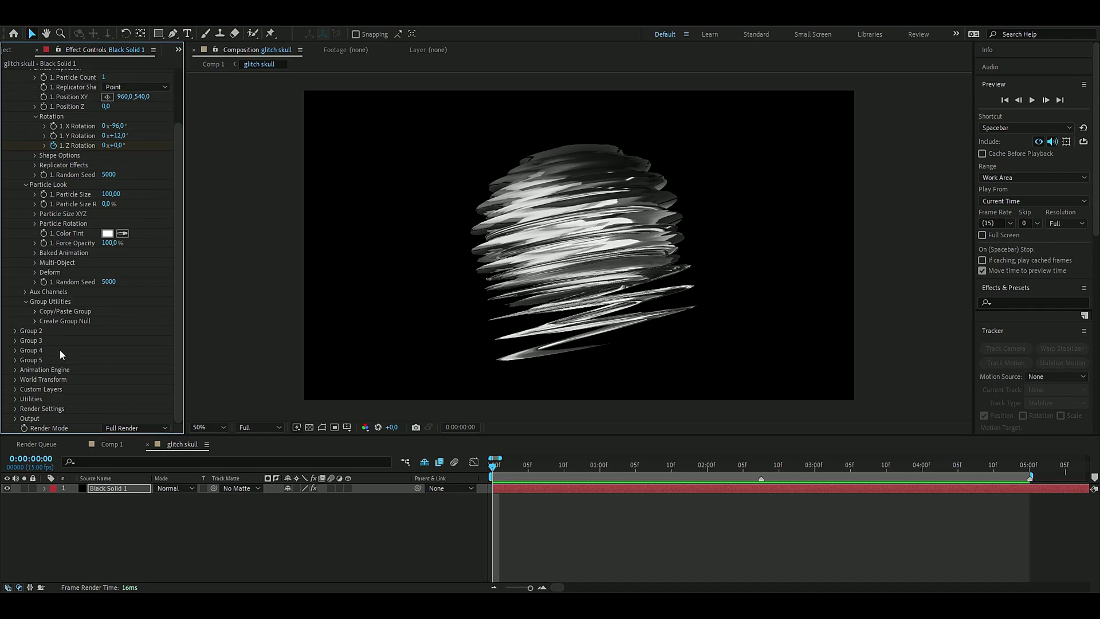
{"action": "left_click", "coordinate": [12, 201]}
{"action": "left_click", "coordinate": [14, 200]}
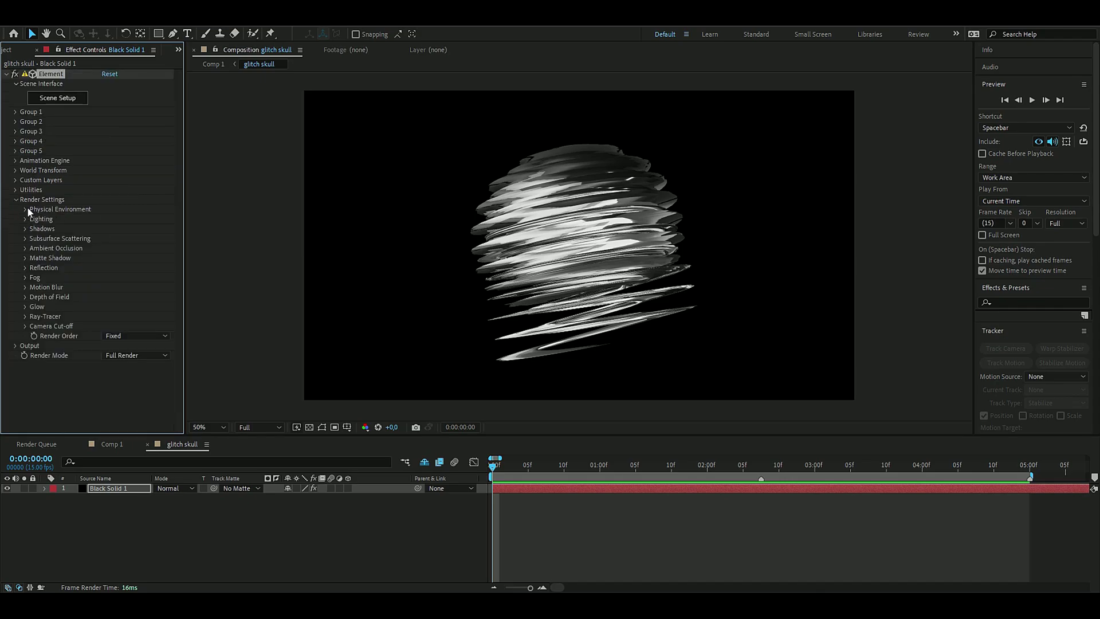
{"action": "left_click", "coordinate": [25, 210]}
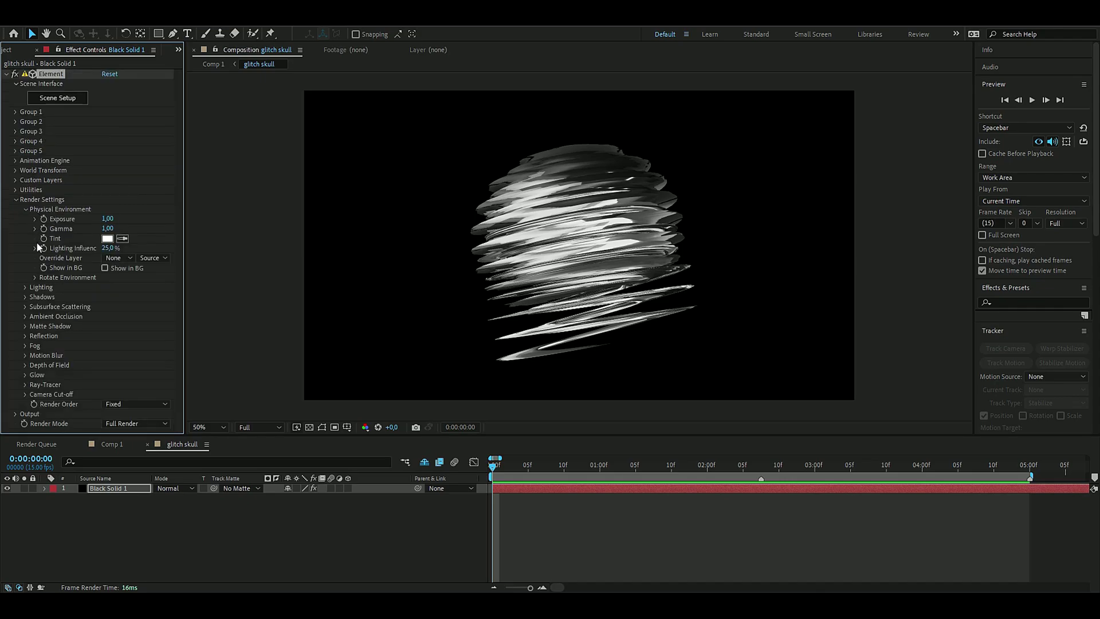
{"action": "key", "text": "space"}
Keyframe Rotate Environment Y Rotation from 0° to -1x-358° at 5 seconds and preview it
{"action": "left_click", "coordinate": [34, 279]}
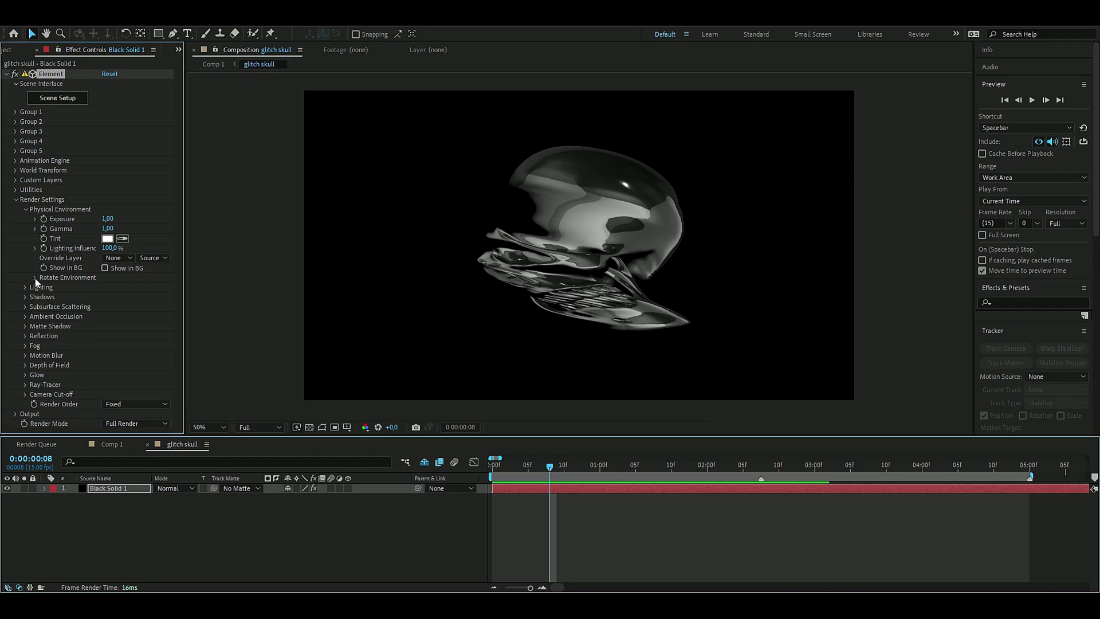
{"action": "left_click_drag", "start_coordinate": [542, 466], "coordinate": [493, 466]}
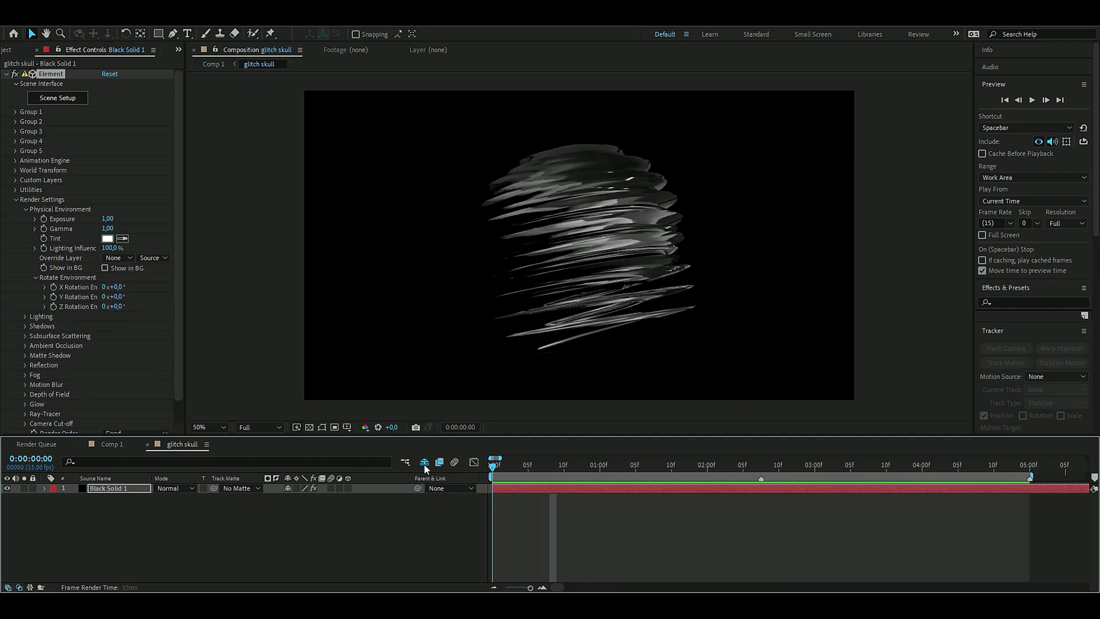
{"action": "left_click", "coordinate": [54, 298]}
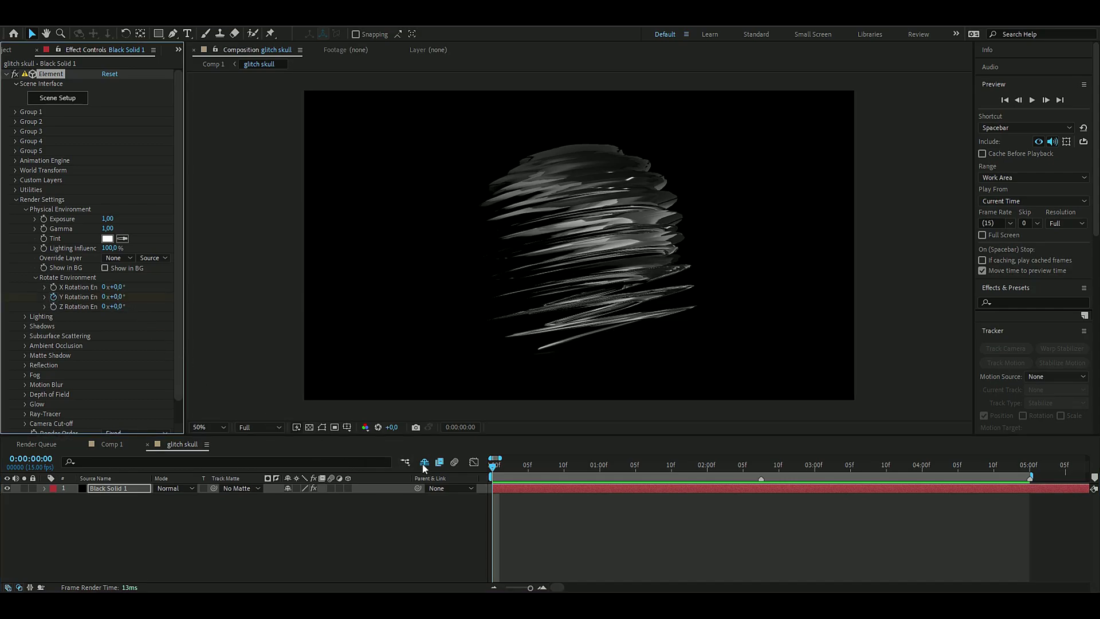
{"action": "left_click_drag", "start_coordinate": [493, 477], "coordinate": [1030, 482]}
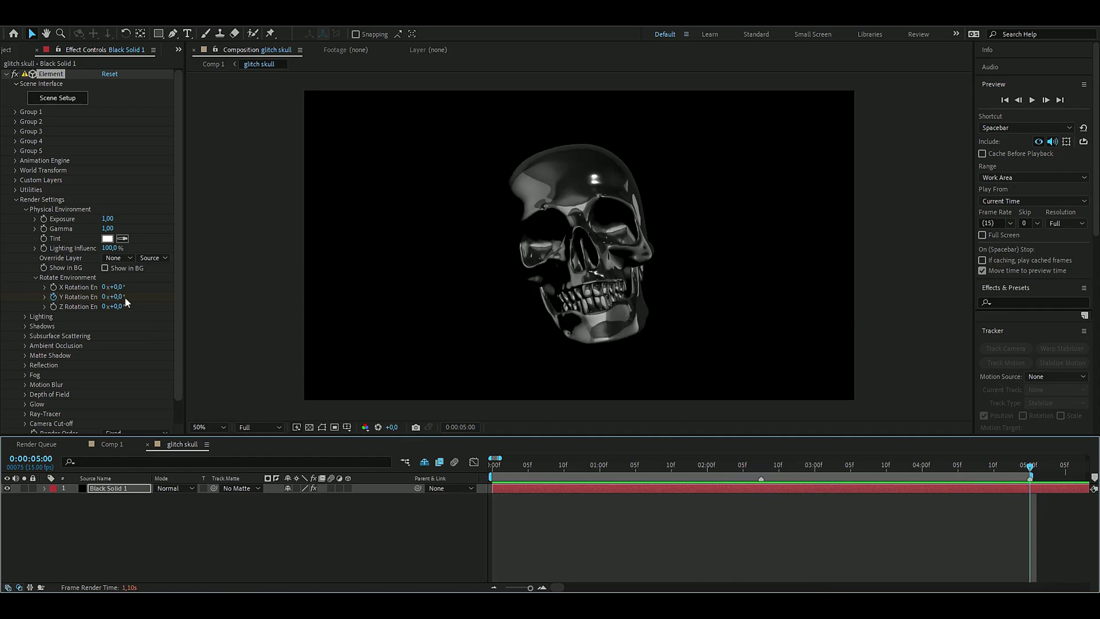
{"action": "left_click_drag", "start_coordinate": [120, 300], "coordinate": [89, 298]}
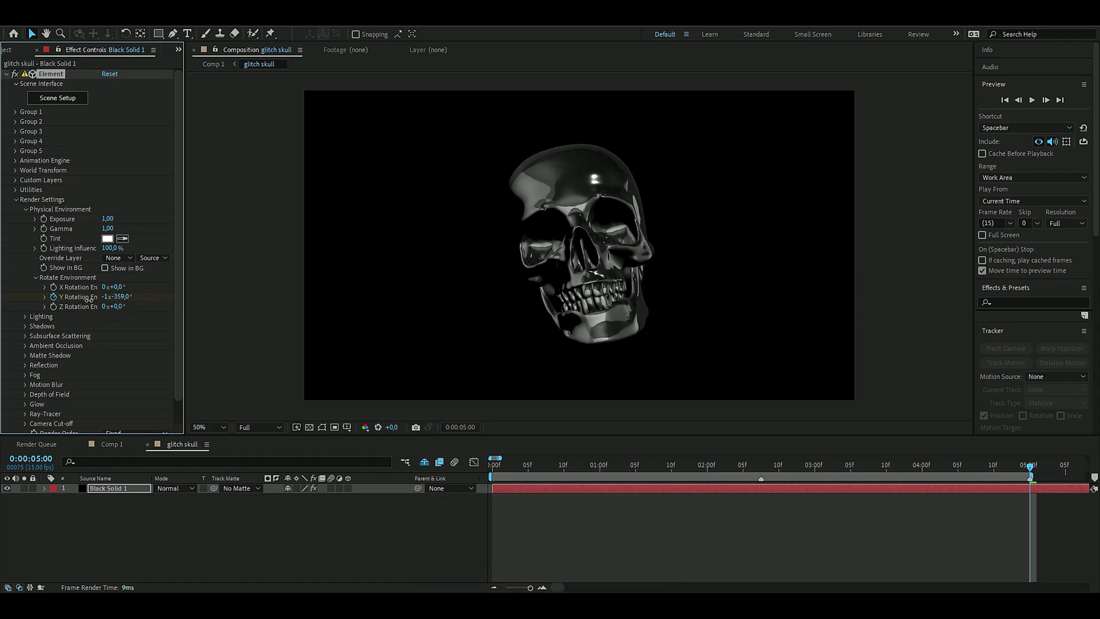
{"action": "key", "text": "space"}
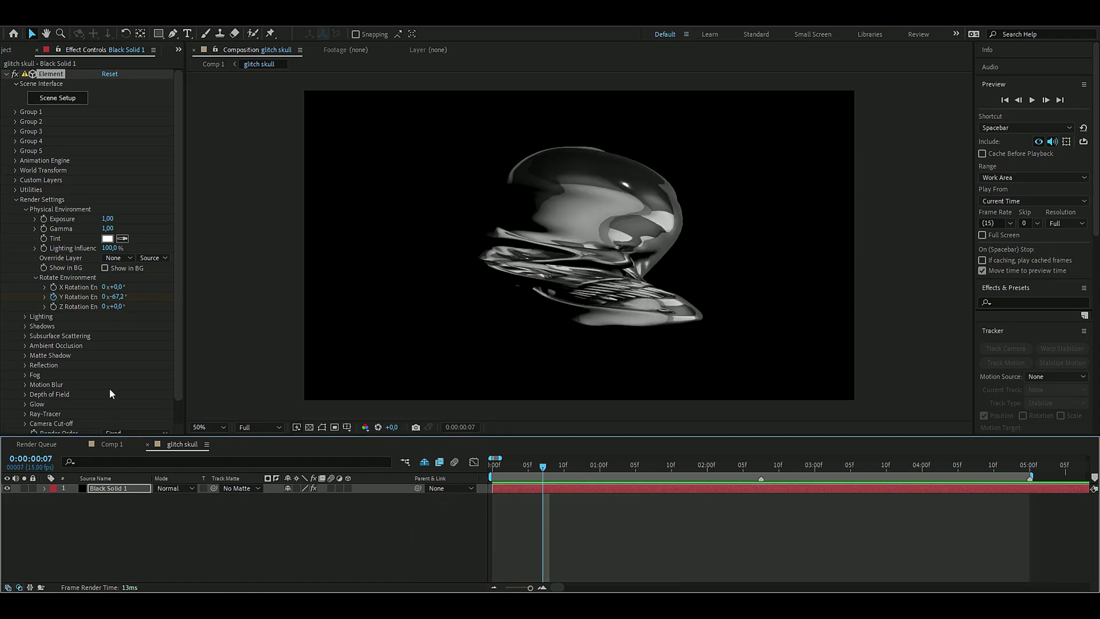
Apply Element's 360 lighting preset and set the current time to 0:00:02:06
{"action": "left_click", "coordinate": [25, 318]}
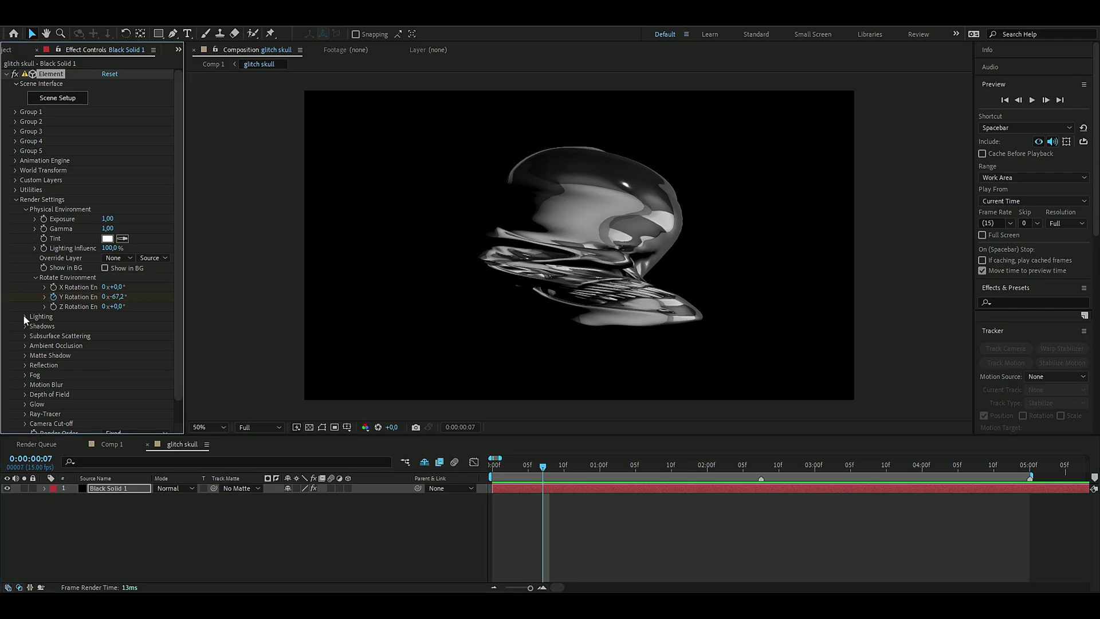
{"action": "left_click", "coordinate": [115, 346]}
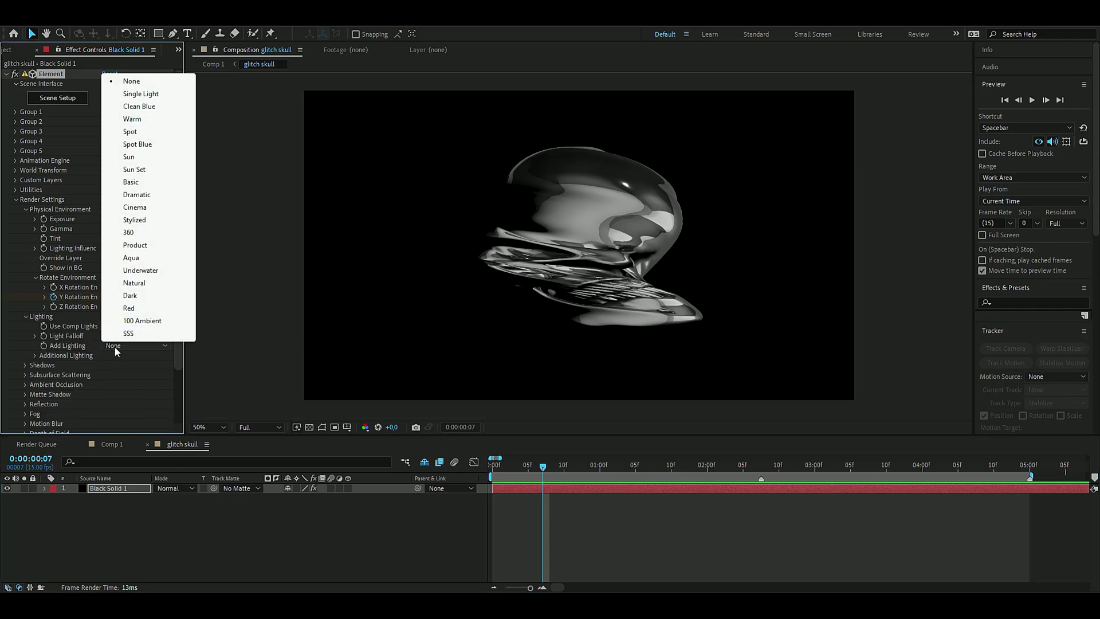
{"action": "left_click", "coordinate": [143, 231]}
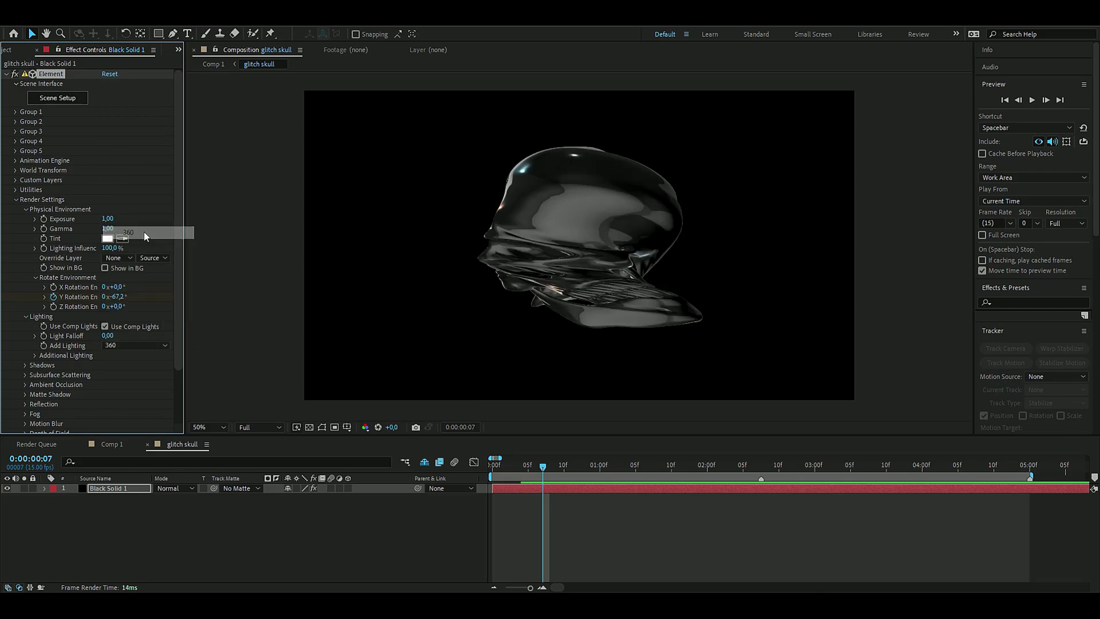
{"action": "left_click_drag", "start_coordinate": [552, 469], "coordinate": [751, 468]}
{"action": "left_click_drag", "start_coordinate": [110, 249], "coordinate": [49, 252]}
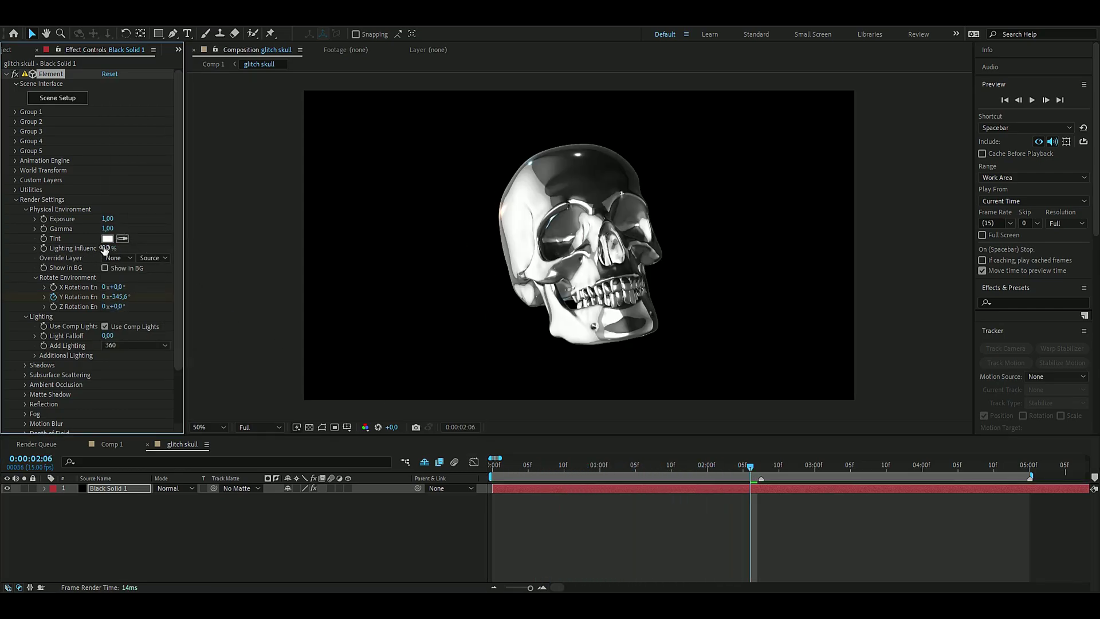
Turn on ambient occlusion with SSAO Intensity 50 and SSAO Samples 64, then preview the skull
{"action": "left_click", "coordinate": [25, 384]}
{"action": "scroll", "coordinate": [33, 384], "scroll_direction": "down", "scroll_amount": 3}
{"action": "left_click_drag", "start_coordinate": [106, 360], "coordinate": [678, 368]}
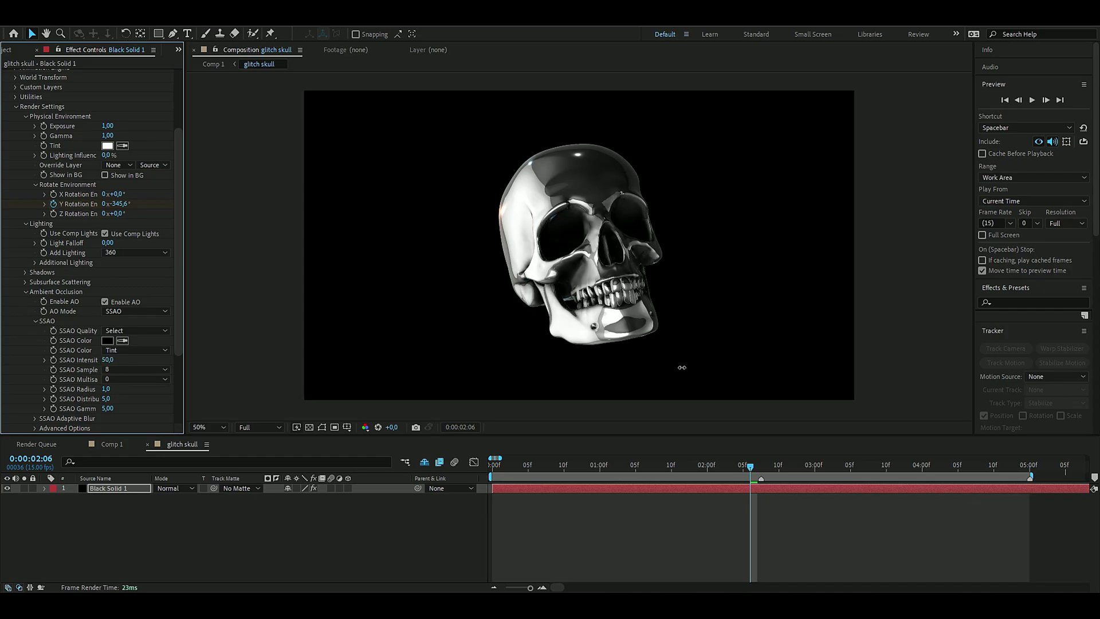
{"action": "left_click", "coordinate": [124, 370]}
{"action": "left_click", "coordinate": [129, 420]}
{"action": "mouse_move", "coordinate": [751, 465]}
{"action": "left_mouse_down"}
{"action": "mouse_move", "coordinate": [480, 477]}
{"action": "mouse_move", "coordinate": [587, 461]}
{"action": "mouse_move", "coordinate": [765, 460]}
{"action": "left_mouse_up"}
{"action": "key", "text": "space"}
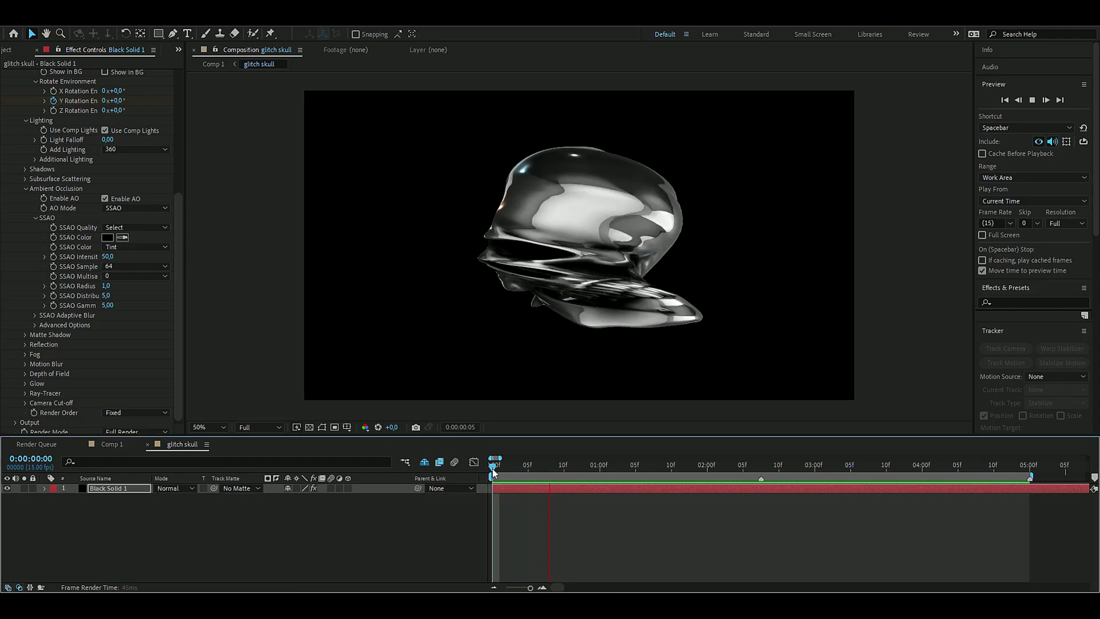
{"action": "key", "text": "space"}
{"action": "left_click", "coordinate": [537, 489]}
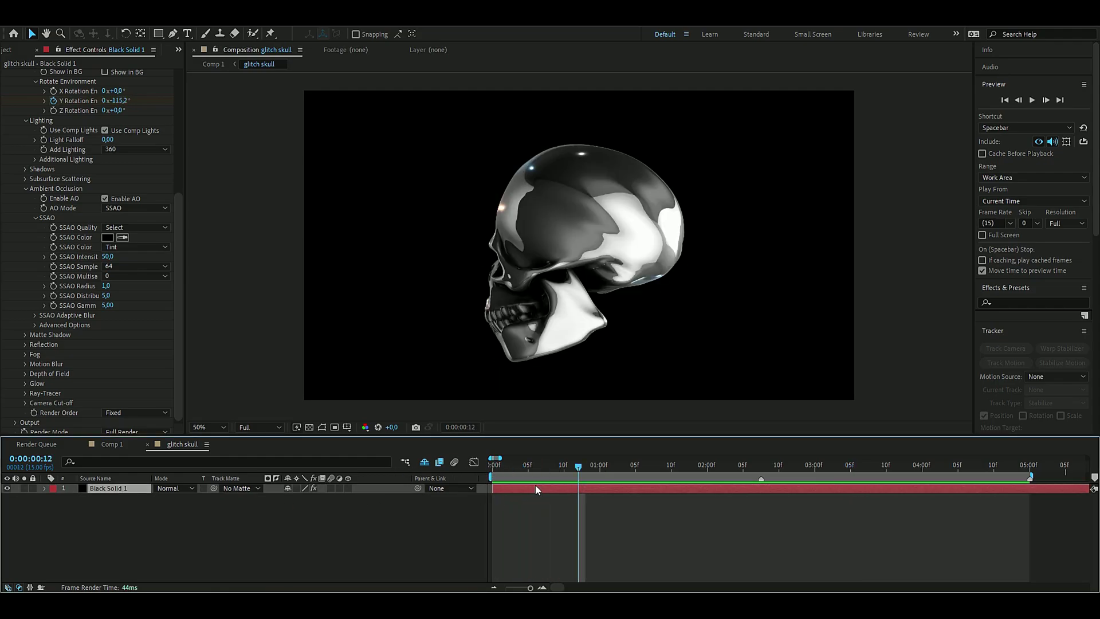
Precompose the Black Solid 1 skull layer into a pre-comp named 'skull'
{"action": "right_click", "coordinate": [520, 487]}
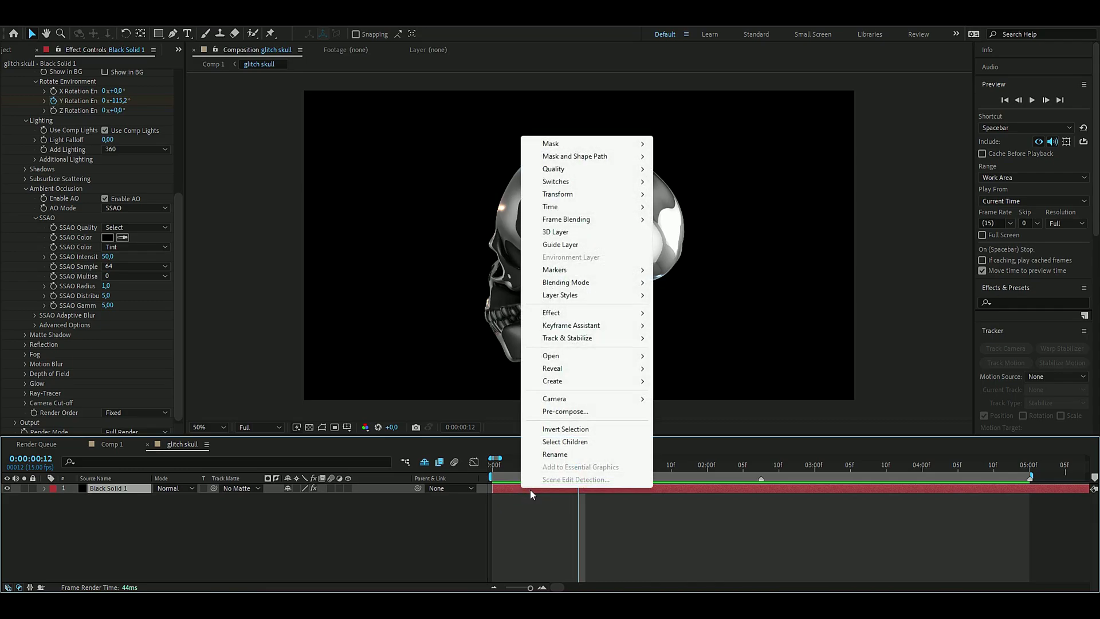
{"action": "left_click", "coordinate": [566, 412]}
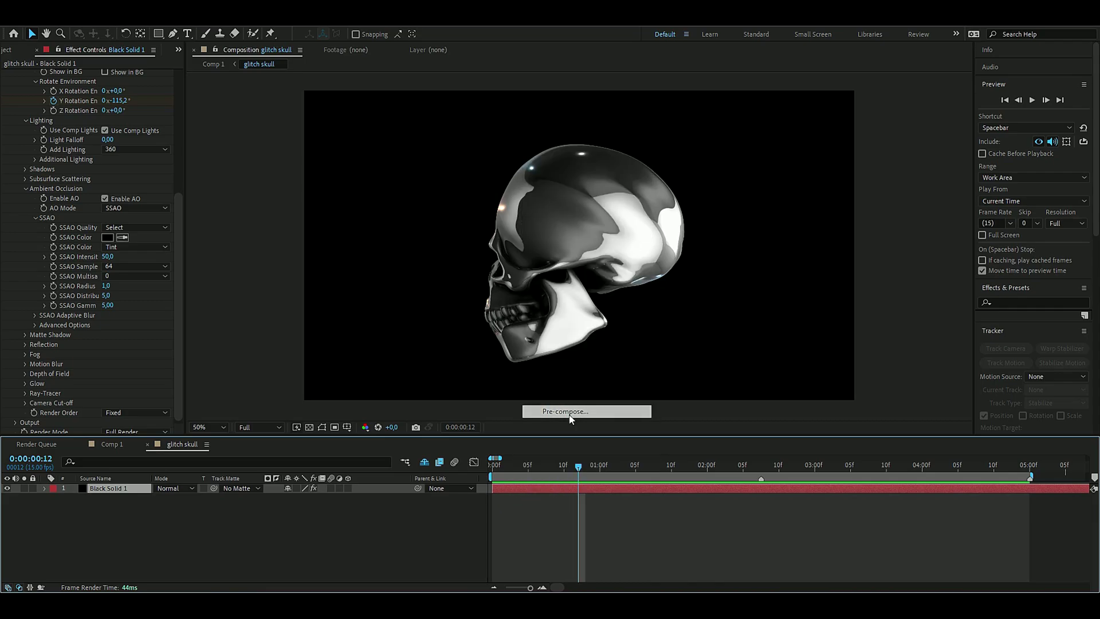
{"action": "key", "text": "BackSpace"}
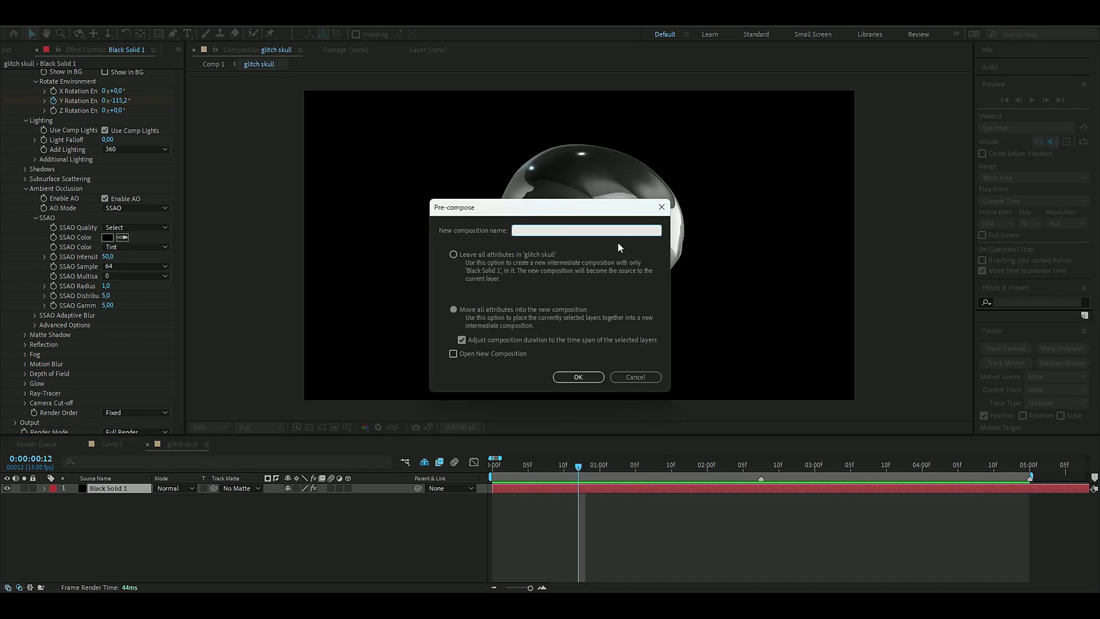
{"action": "type", "text": "skull"}
{"action": "key", "text": "Return"}
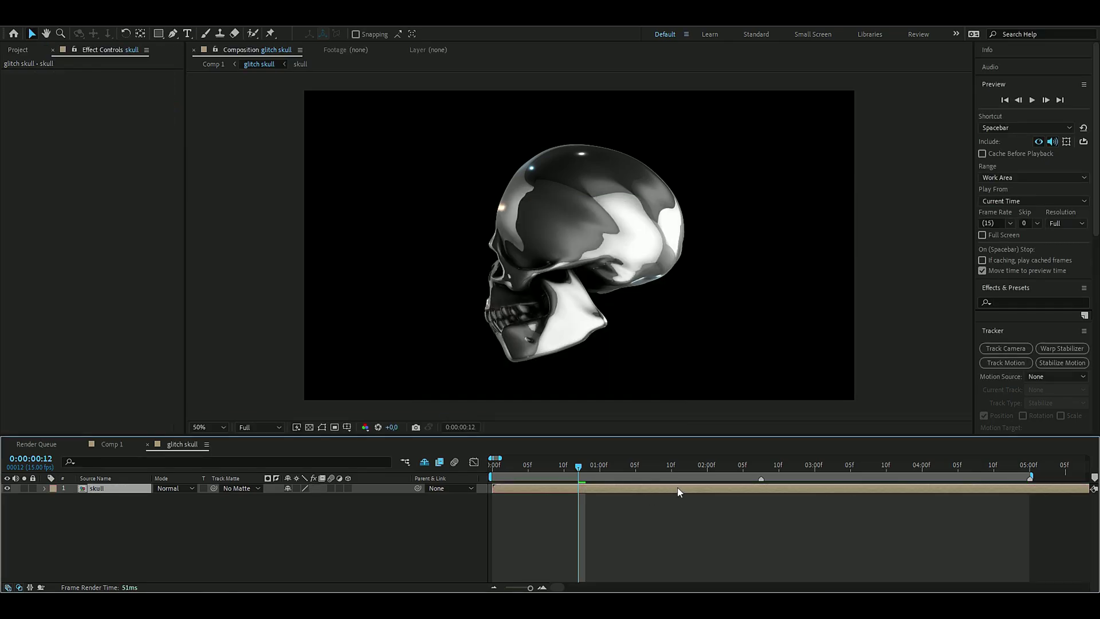
Apply omino diffusion with error across 0,670 and width 1 at 12 for a striped look
{"action": "key", "text": "ctrl+space"}
{"action": "type", "text": "omina"}
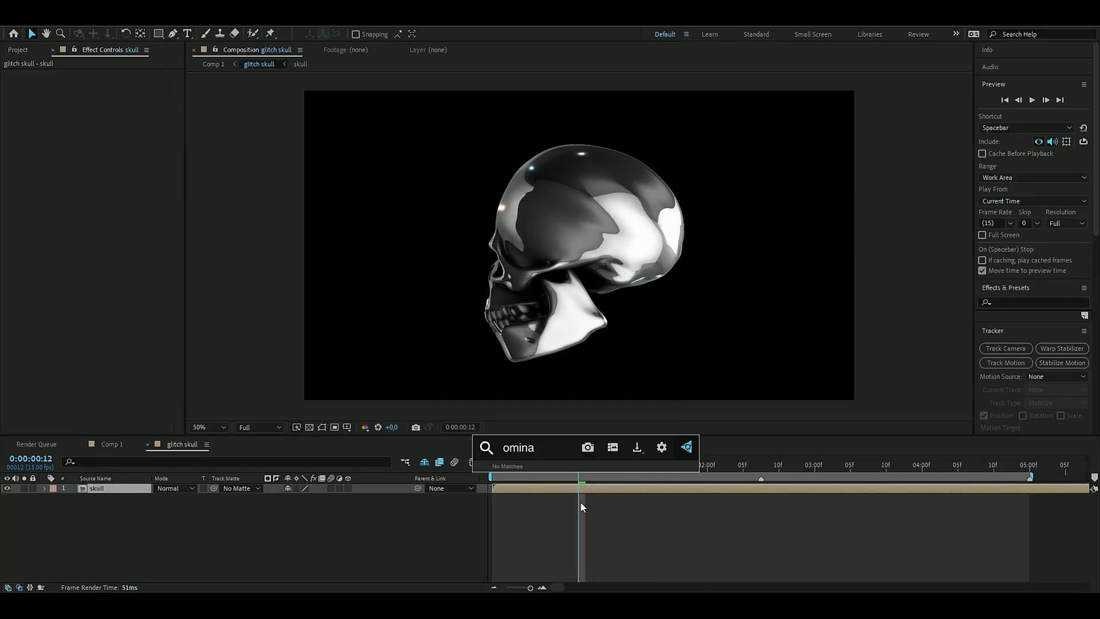
{"action": "key", "text": "BackSpace"}
{"action": "key", "text": "Return"}
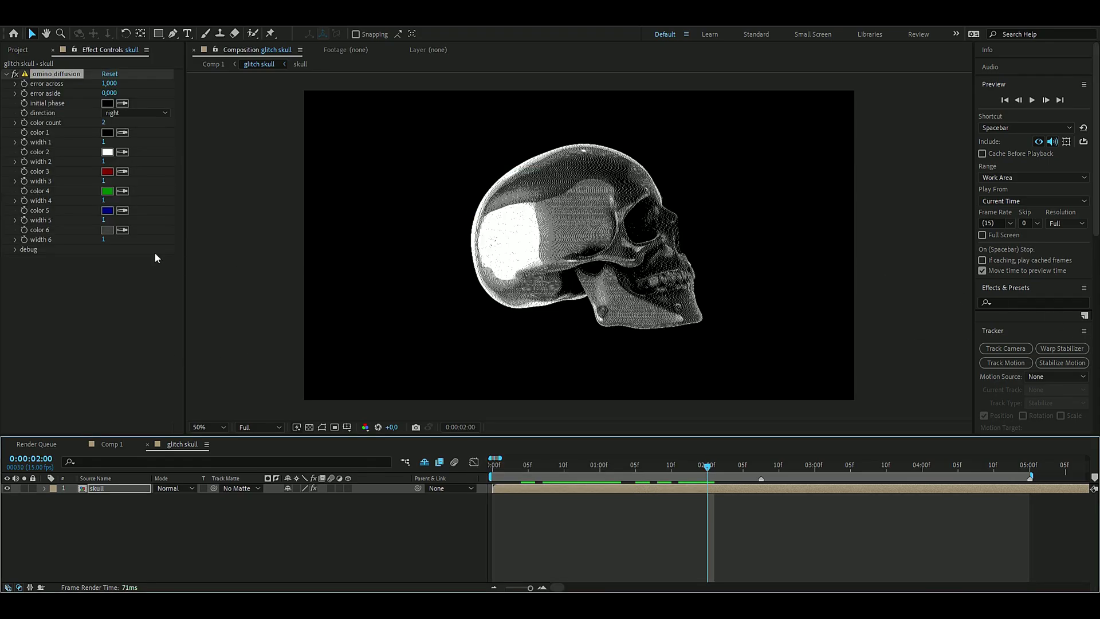
{"action": "left_click", "coordinate": [109, 84]}
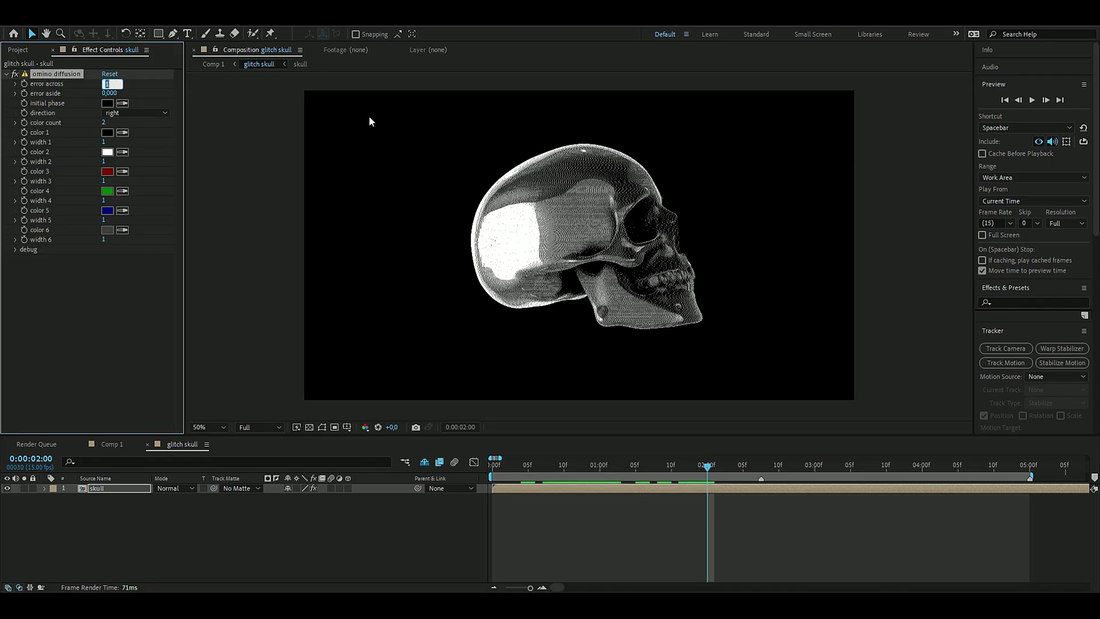
{"action": "type", "text": "0,67"}
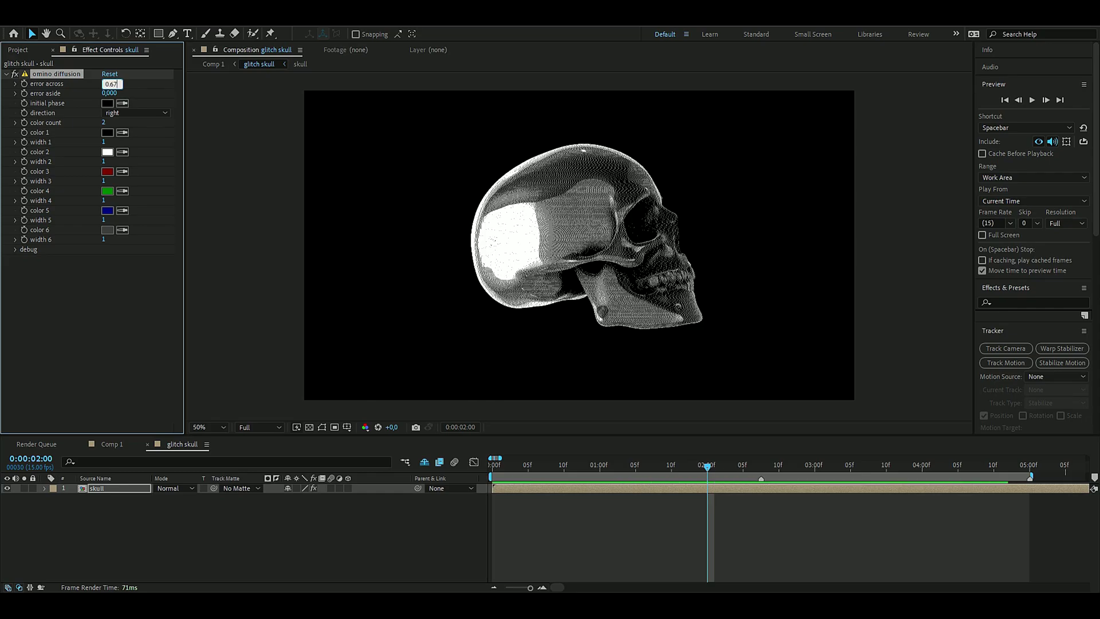
{"action": "key", "text": "Return"}
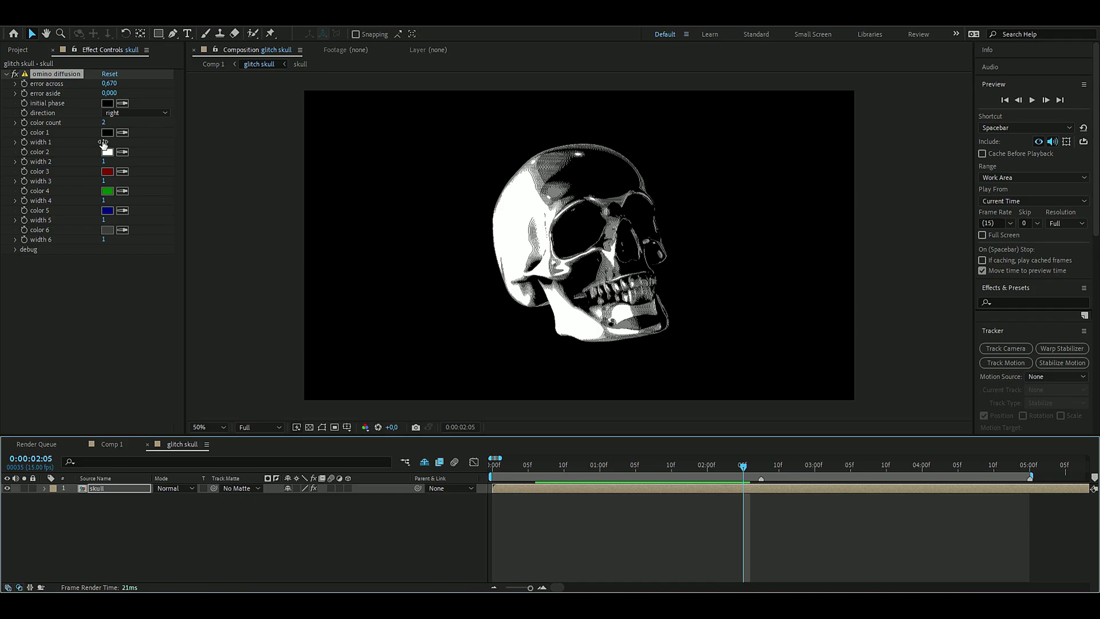
{"action": "left_click_drag", "start_coordinate": [103, 143], "coordinate": [117, 143]}
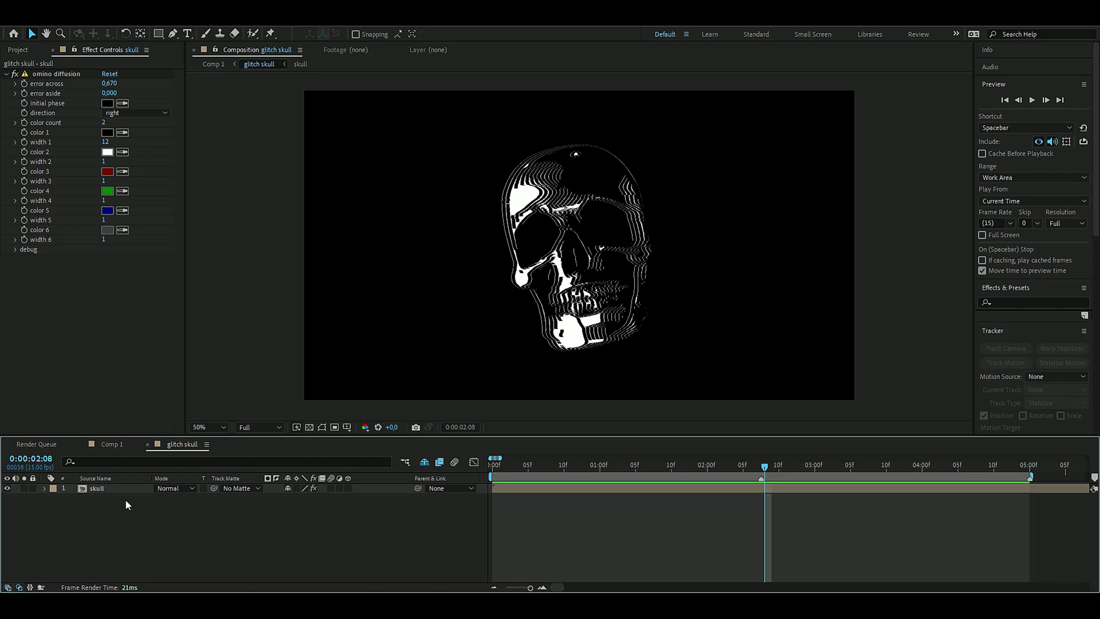
Add a new adjustment layer above the skull and apply Deep Glow to it
{"action": "key", "text": "ctrl+alt+y"}
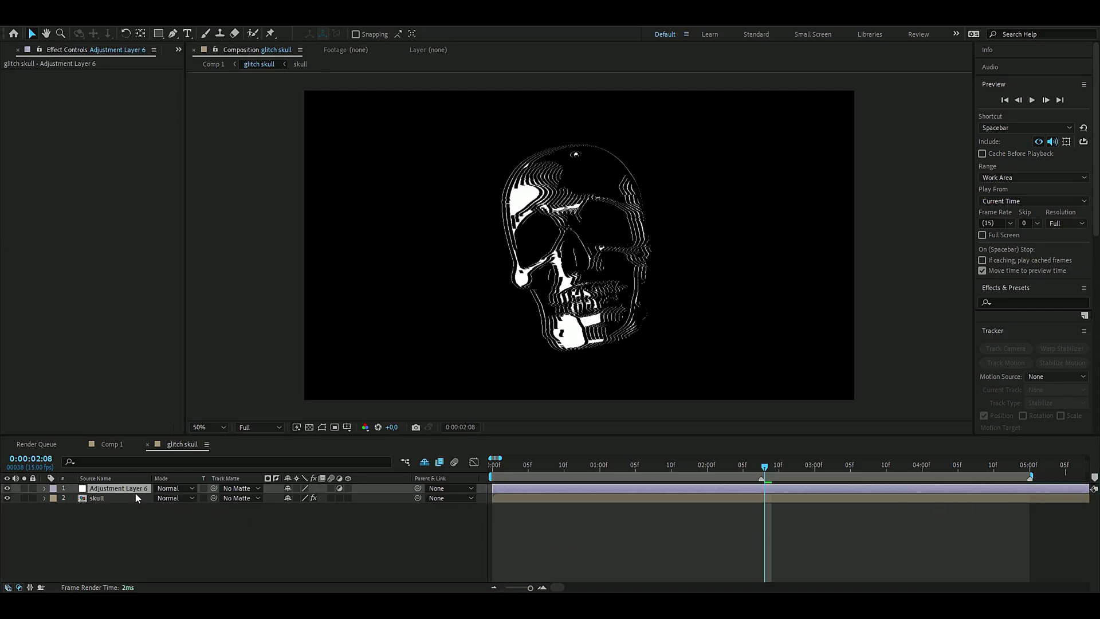
{"action": "left_click", "coordinate": [132, 493]}
{"action": "key", "text": "ctrl+space"}
{"action": "type", "text": "d"}
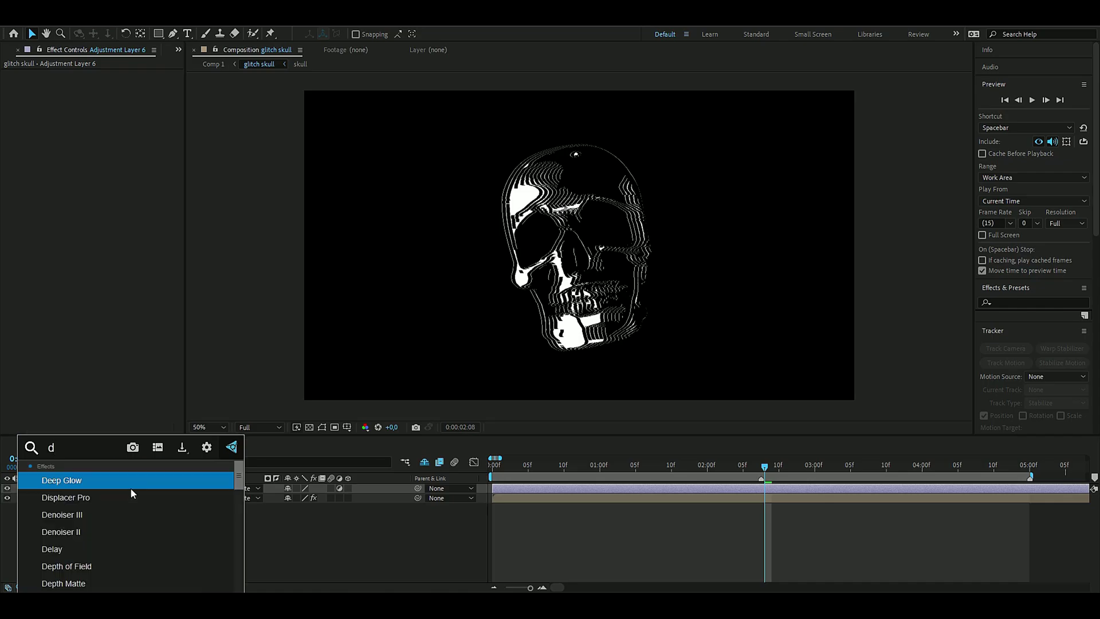
{"action": "key", "text": "Return"}
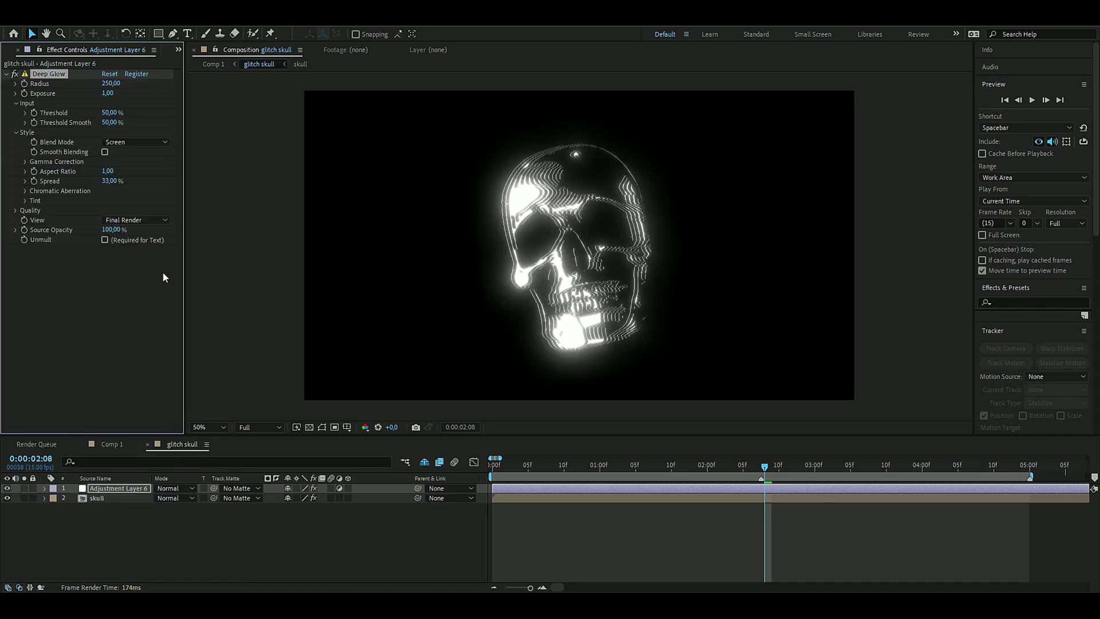
Set Deep Glow Radius to 500 and Exposure to 0,60, with Smooth Blending turned on
{"action": "left_click", "coordinate": [112, 84]}
{"action": "type", "text": "500"}
{"action": "key", "text": "Return"}
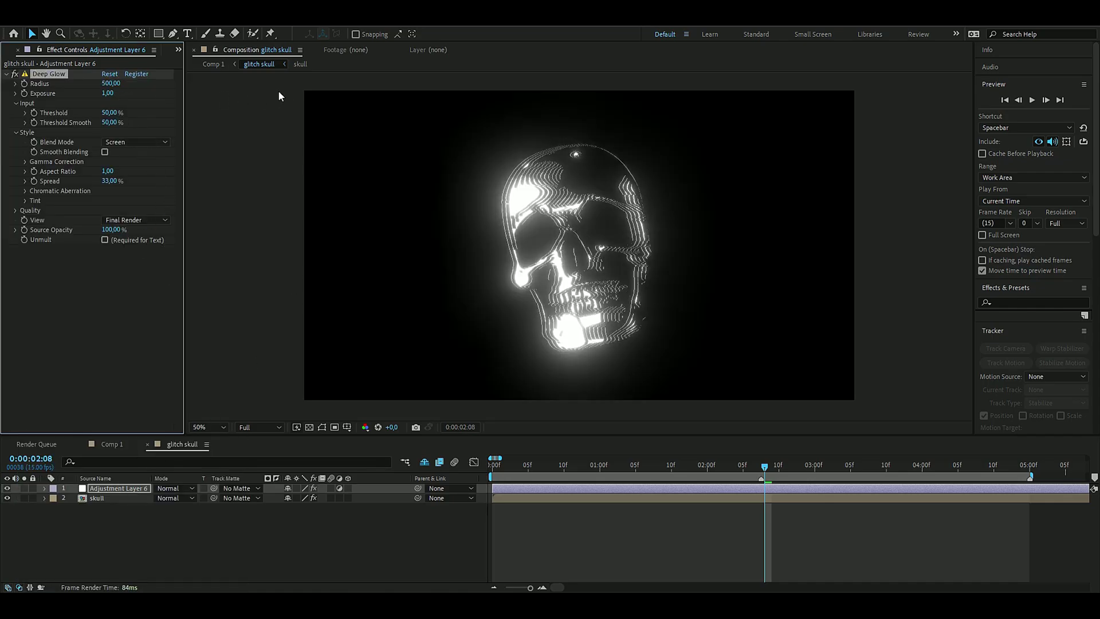
{"action": "left_click", "coordinate": [107, 94]}
{"action": "type", "text": "0,6"}
{"action": "key", "text": "Return"}
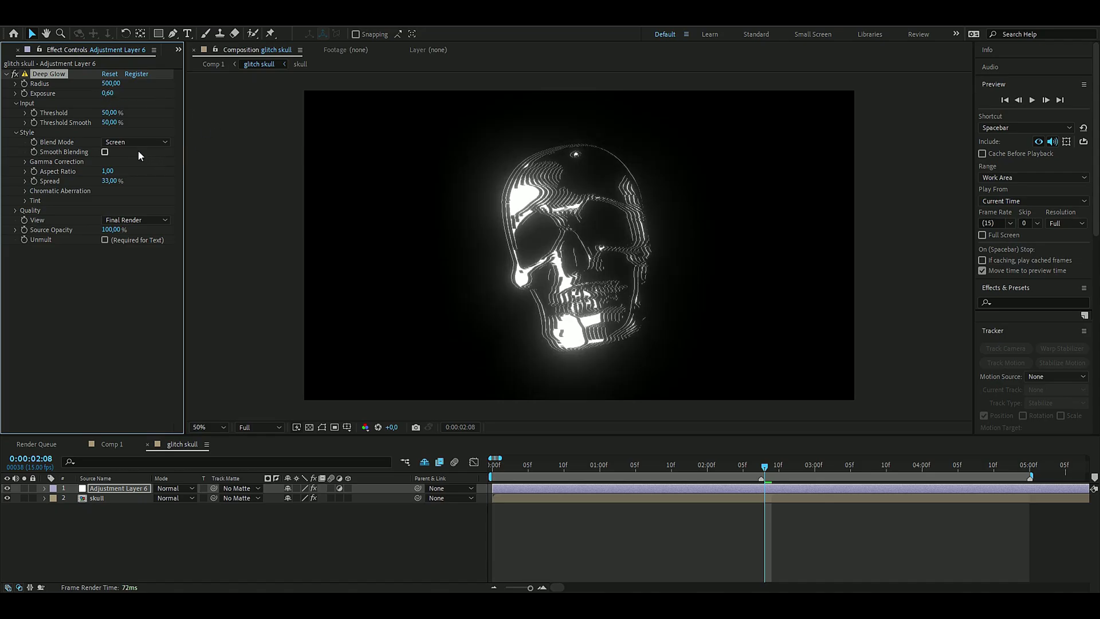
{"action": "left_click", "coordinate": [107, 153]}
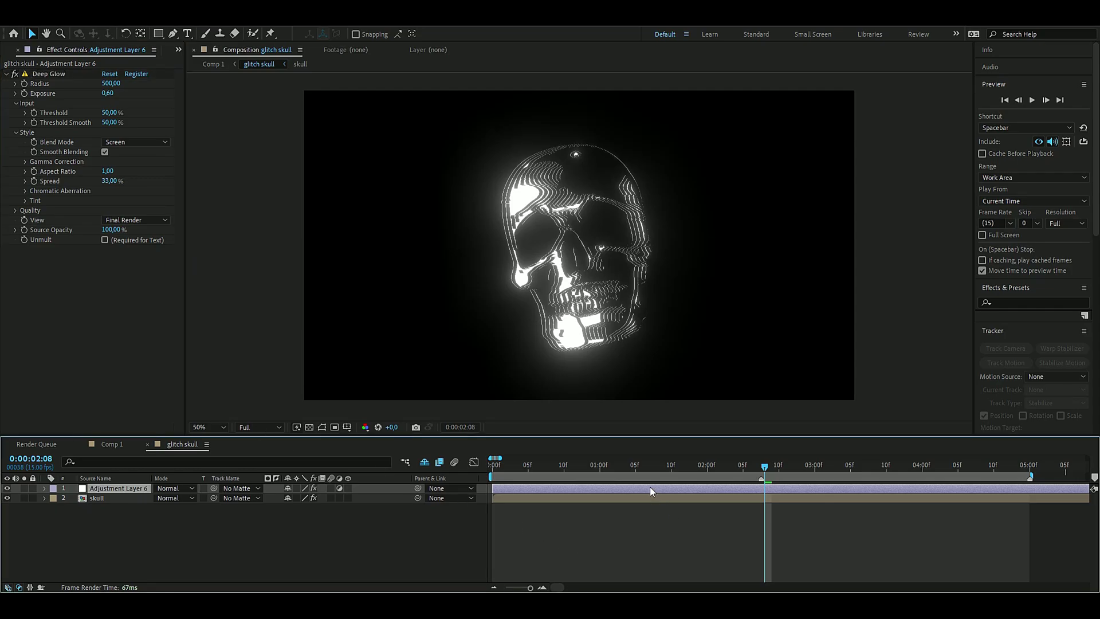
{"action": "key", "text": "ctrl+space"}
Apply 4-Color Gradient with every colour set to cyan 00F0FF and Blending Mode Color
{"action": "type", "text": "4"}
{"action": "key", "text": "Return"}
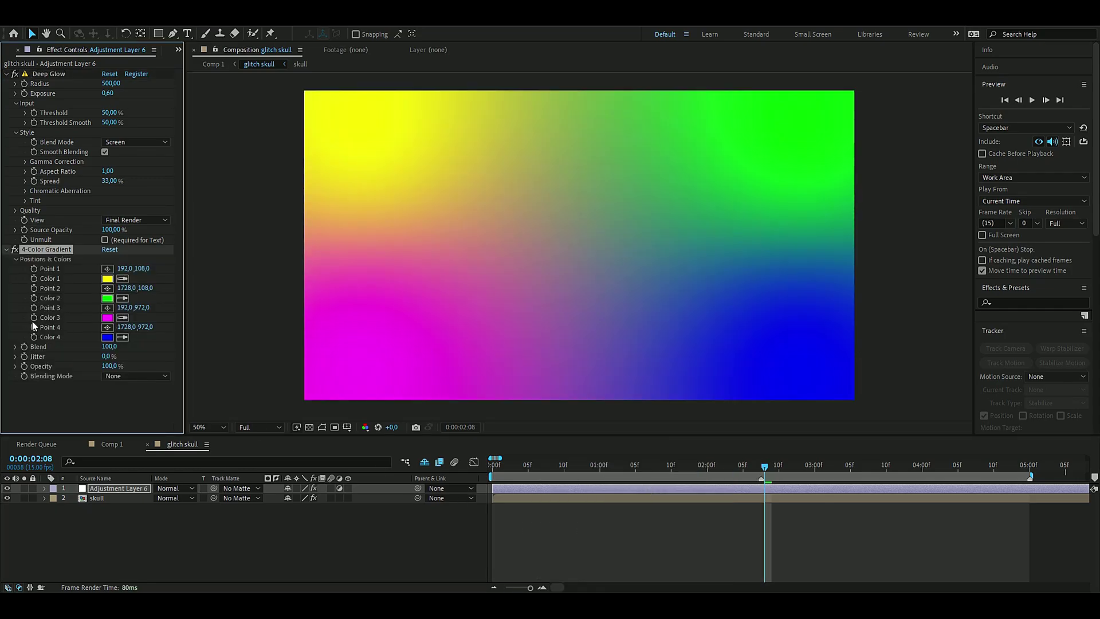
{"action": "left_click", "coordinate": [107, 279]}
{"action": "type", "text": "00F0FF"}
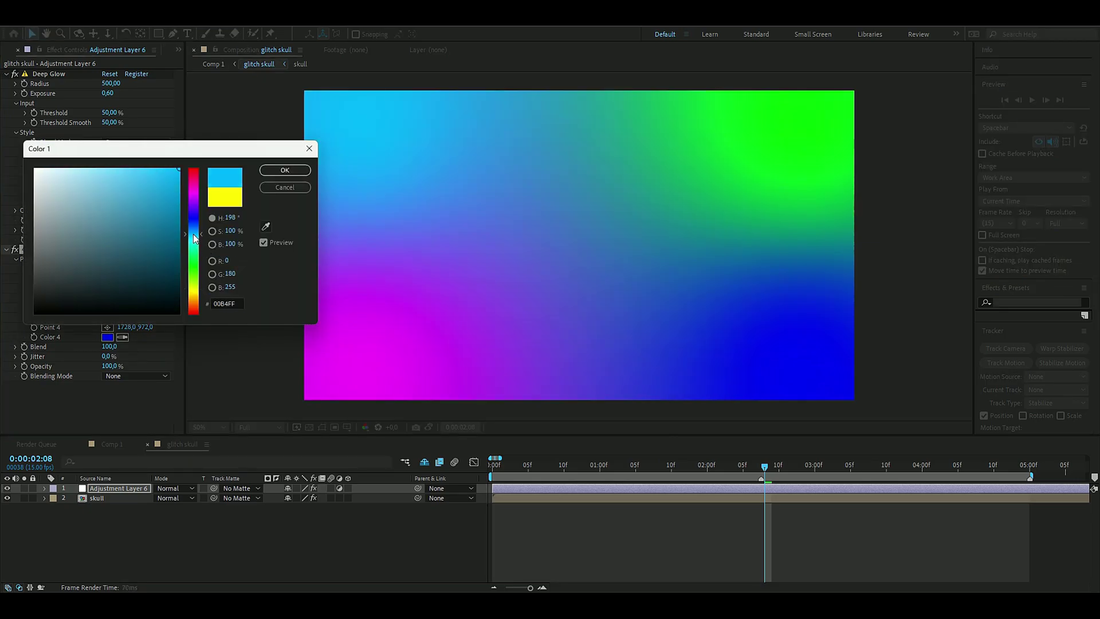
{"action": "left_click", "coordinate": [273, 172]}
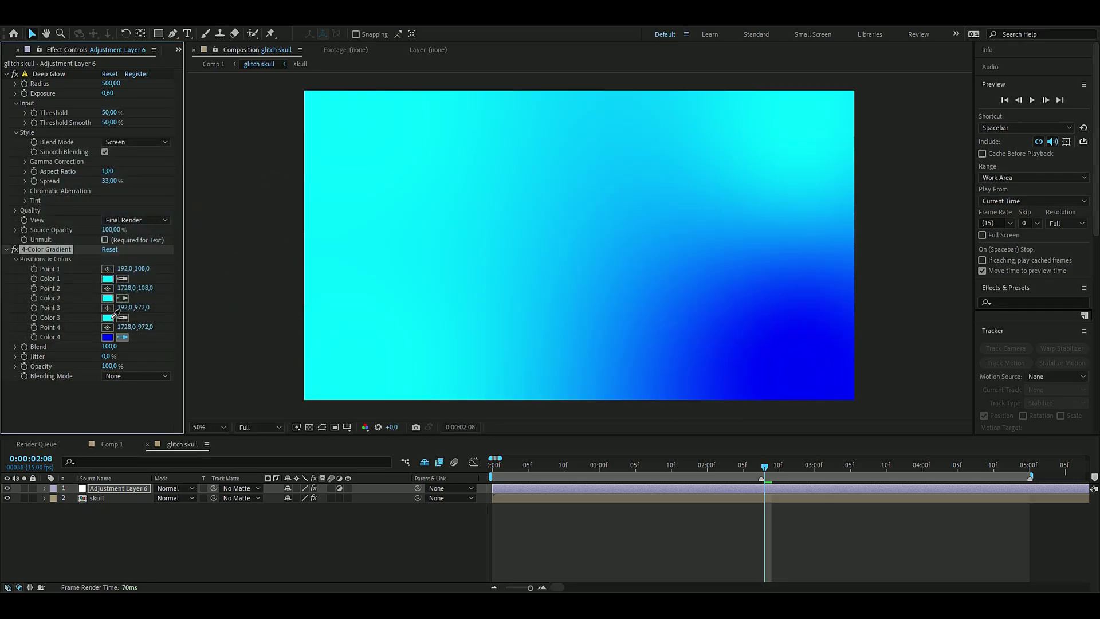
{"action": "left_click", "coordinate": [490, 353]}
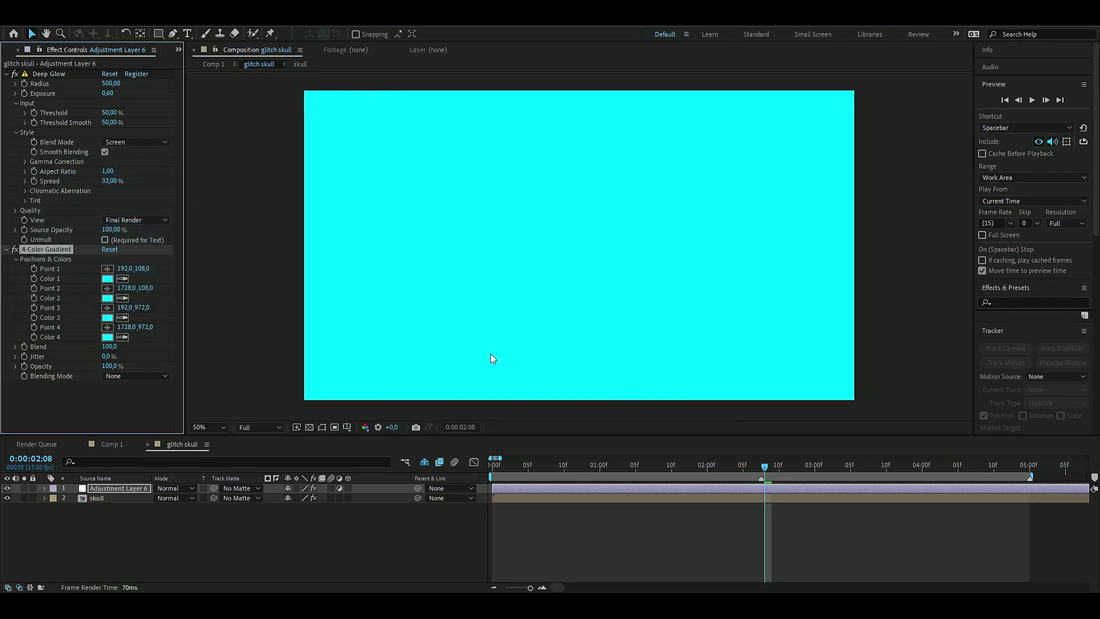
{"action": "left_click", "coordinate": [118, 376]}
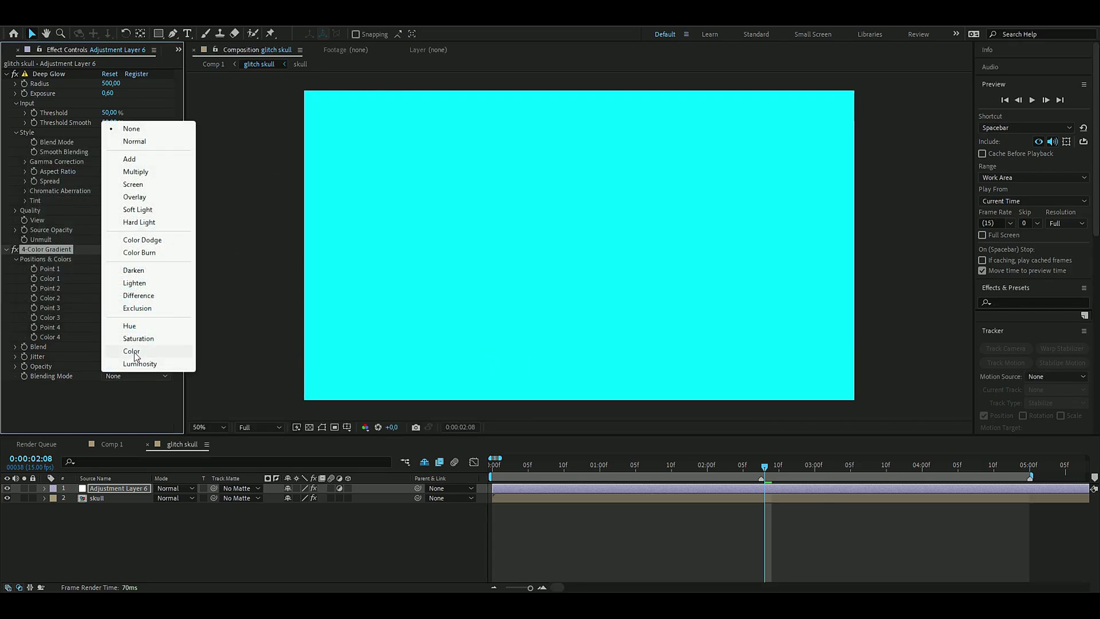
{"action": "left_click", "coordinate": [132, 351]}
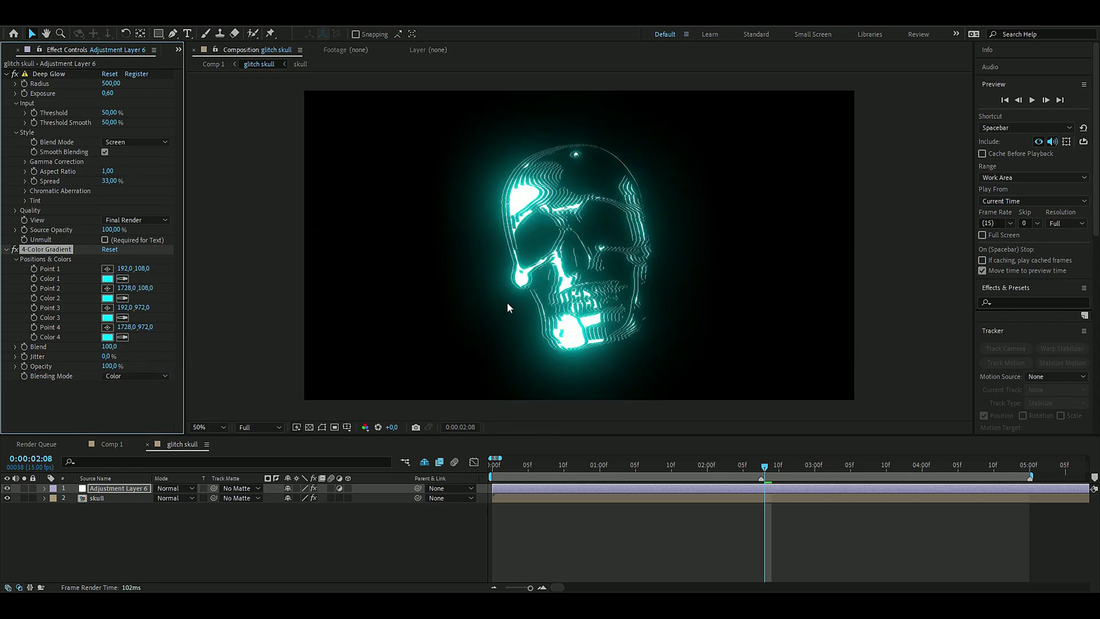
Rename the glowing adjustment layer to 'glow'
{"action": "right_click", "coordinate": [95, 488]}
{"action": "left_click", "coordinate": [149, 449]}
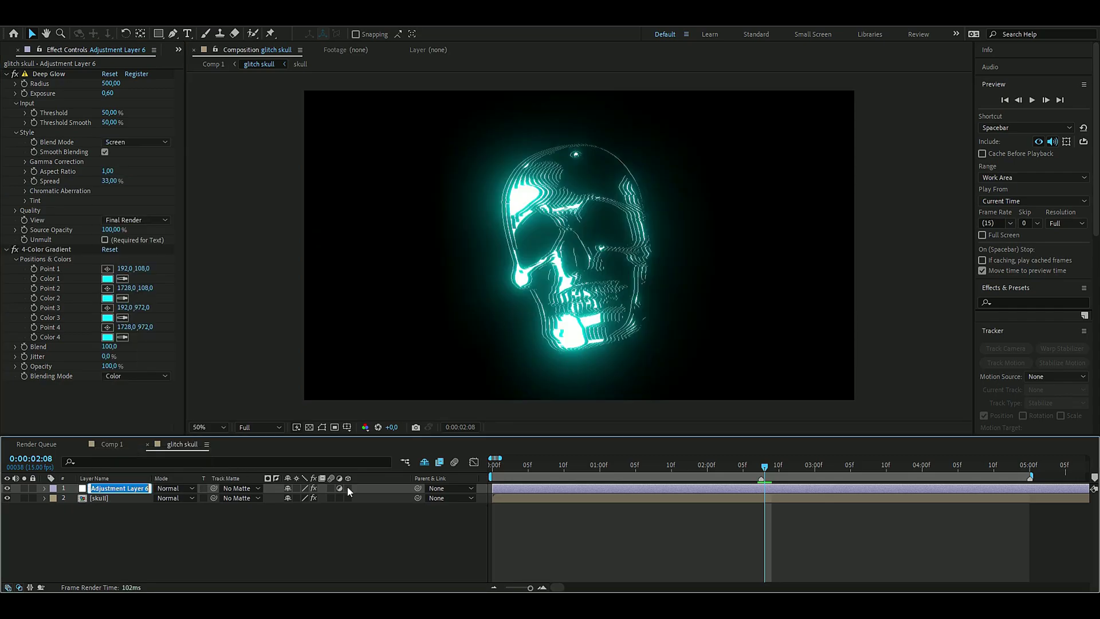
{"action": "key", "text": "BackSpace"}
{"action": "type", "text": "glow"}
{"action": "key", "text": "Return"}
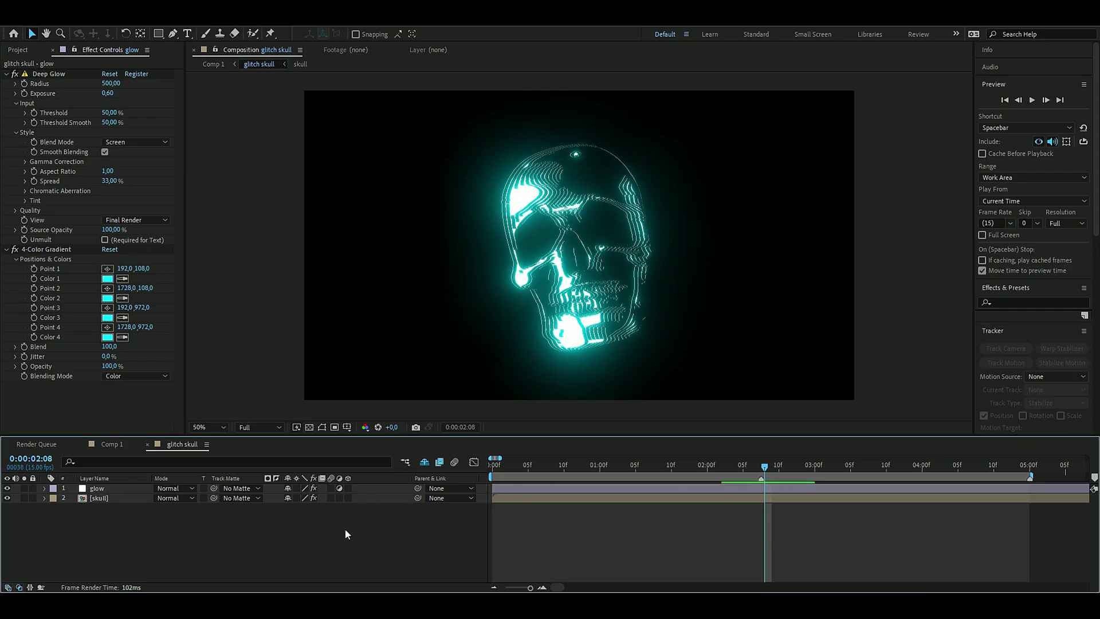
Add an adjustment layer below glow with Glitchify at Amount 15 and Image Glitch turned off
{"action": "key", "text": "ctrl+alt+y"}
{"action": "left_click_drag", "start_coordinate": [127, 487], "coordinate": [126, 500]}
{"action": "key", "text": "ctrl+space"}
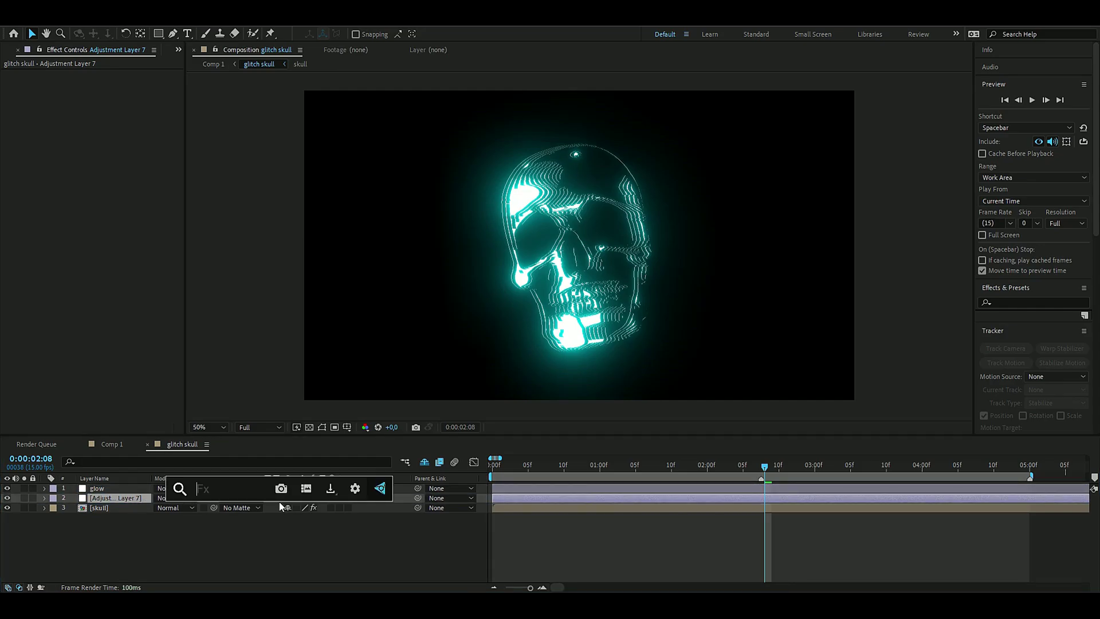
{"action": "type", "text": "gli"}
{"action": "key", "text": "Return"}
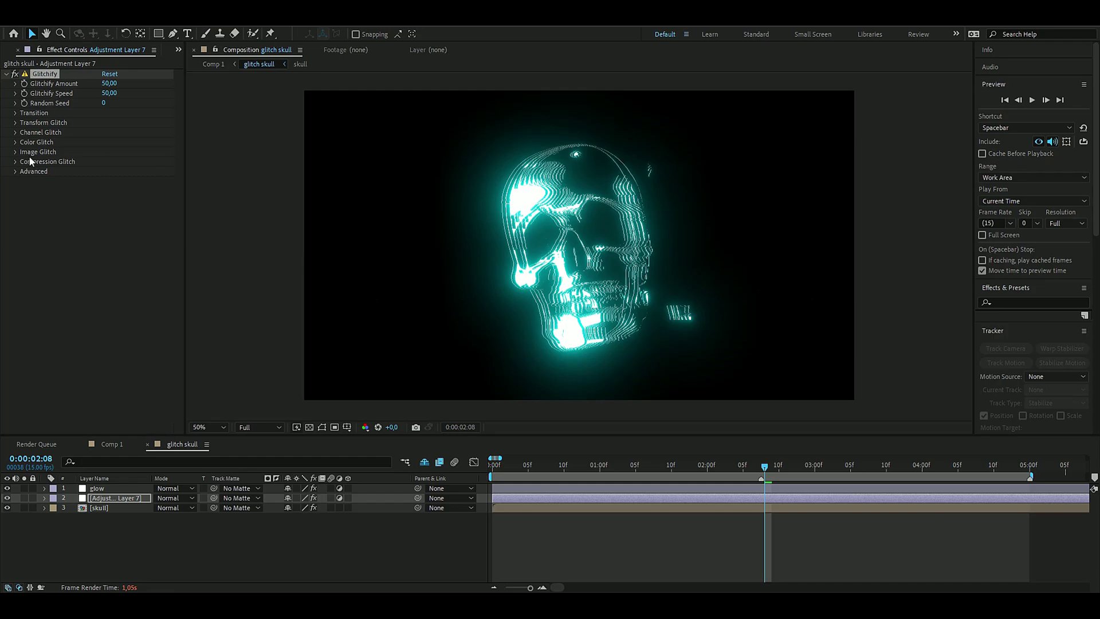
{"action": "left_click", "coordinate": [109, 83]}
{"action": "type", "text": "15"}
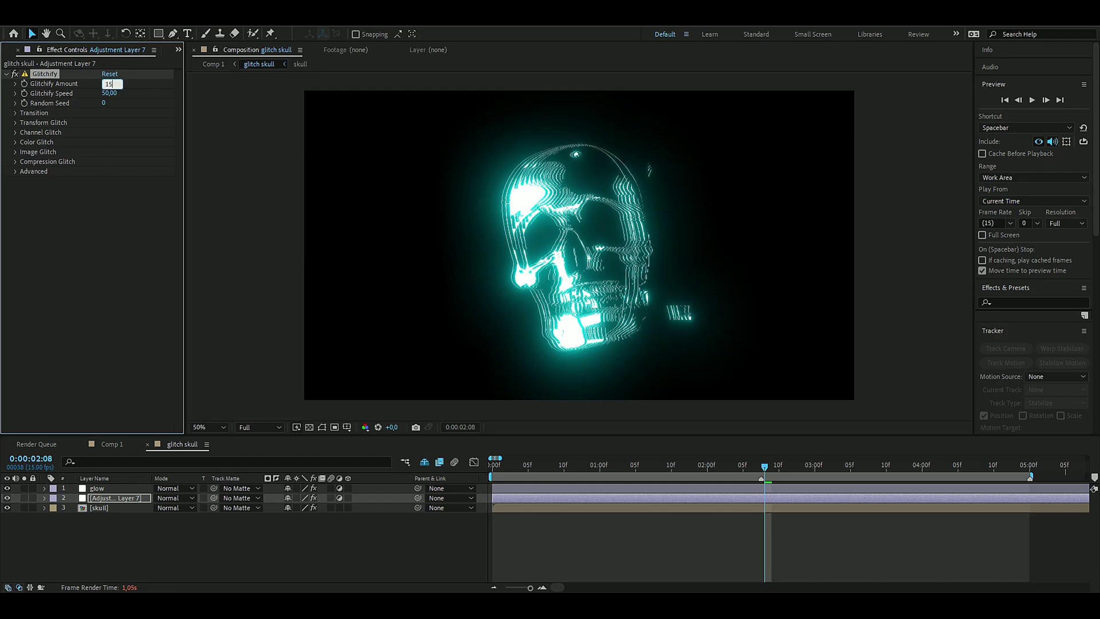
{"action": "left_click", "coordinate": [16, 151]}
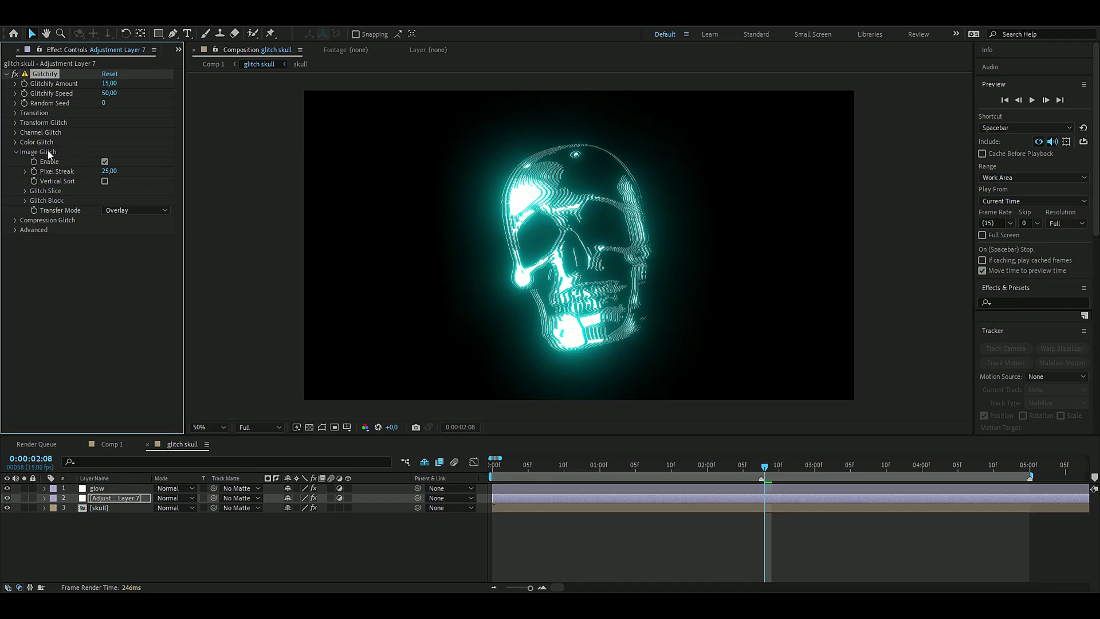
{"action": "left_click", "coordinate": [105, 161]}
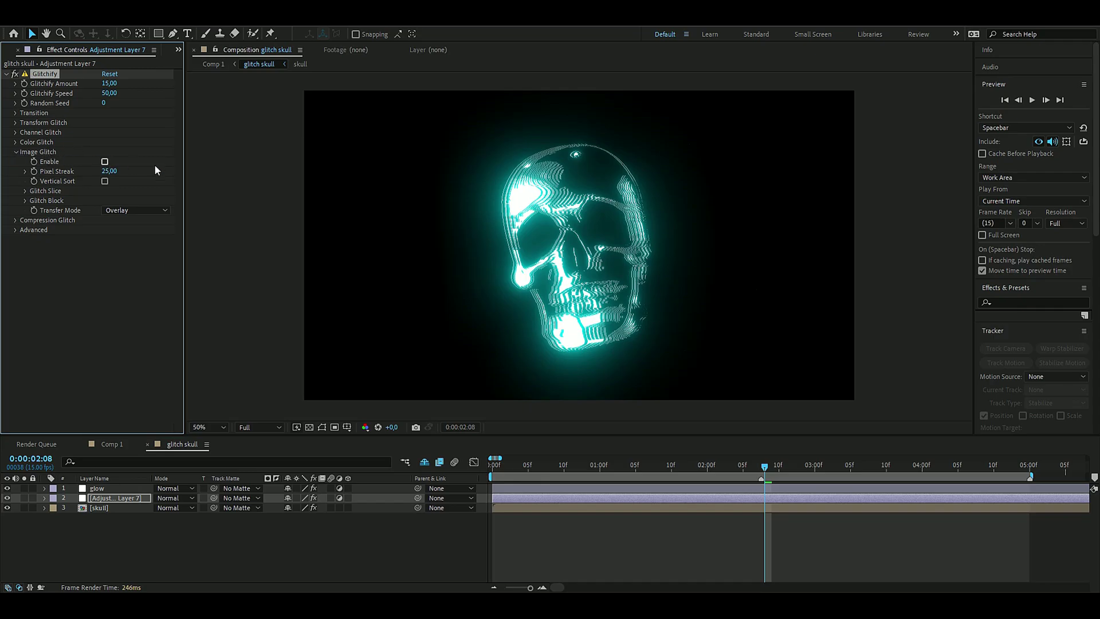
Start renaming the Glitchify adjustment layer, clearing its old name
{"action": "left_click", "coordinate": [14, 152]}
{"action": "right_click", "coordinate": [129, 498]}
{"action": "left_click", "coordinate": [181, 468]}
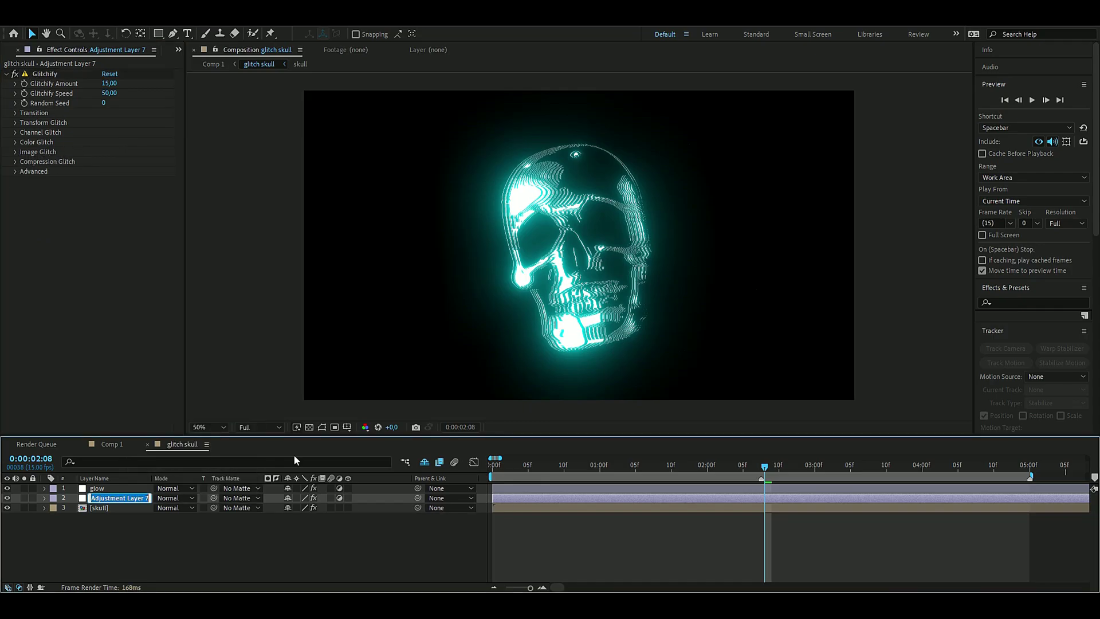
{"action": "key", "text": "BackSpace"}
Name the Glitchify layer 'glitch', then add a top Signal layer with luma modulation and tape errors off
{"action": "type", "text": "glitch"}
{"action": "key", "text": "Return"}
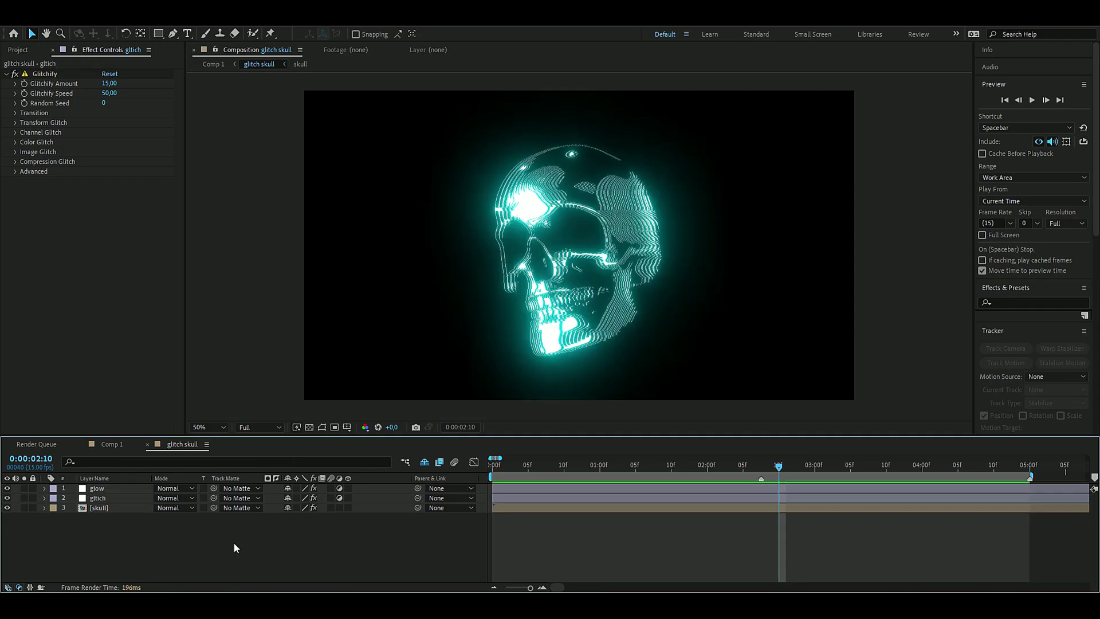
{"action": "key", "text": "ctrl+alt+y"}
{"action": "key", "text": "ctrl+space"}
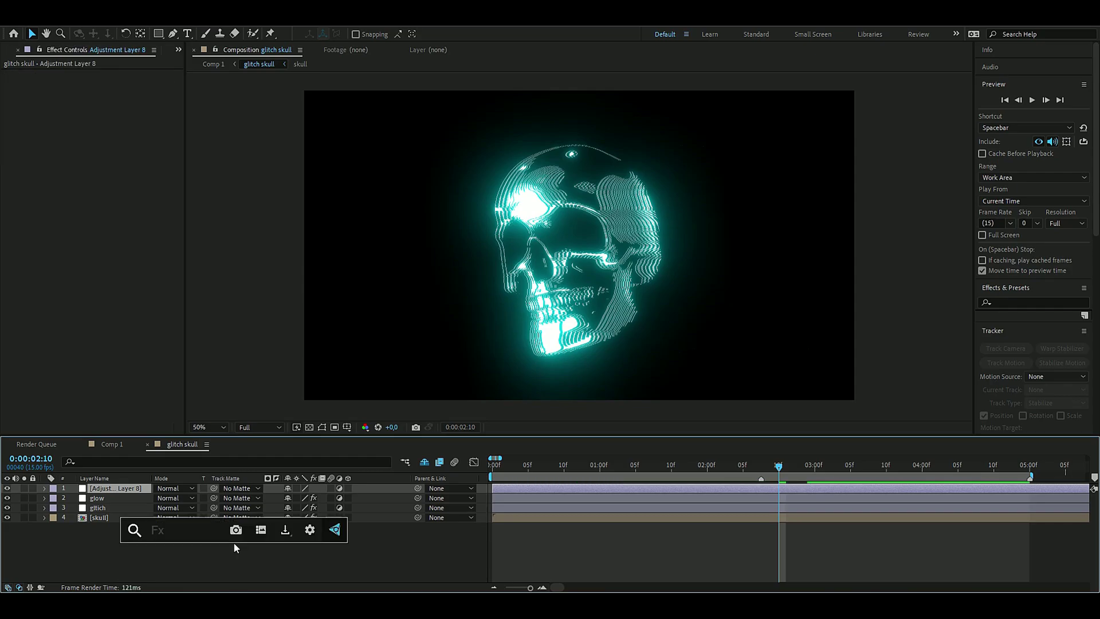
{"action": "type", "text": "si"}
{"action": "key", "text": "Return"}
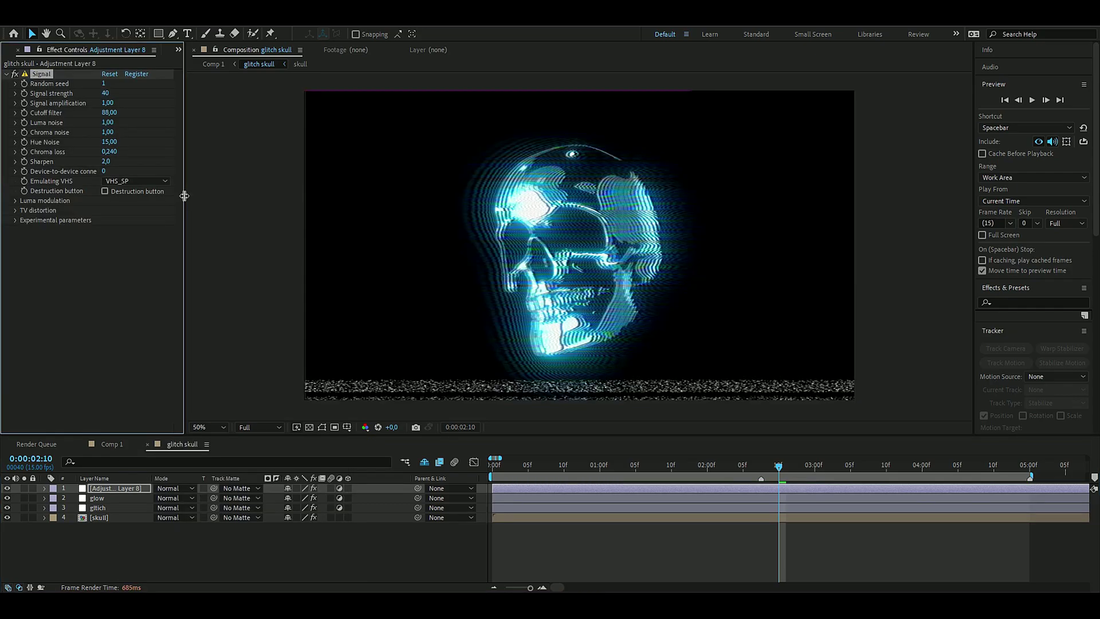
{"action": "left_click", "coordinate": [15, 201]}
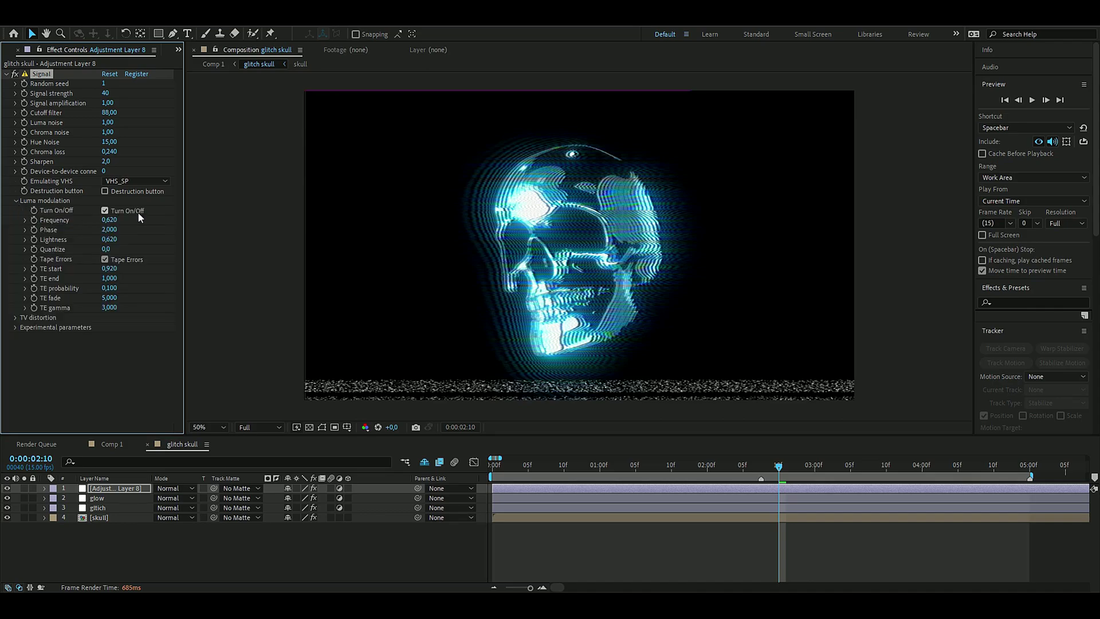
{"action": "left_click", "coordinate": [104, 210]}
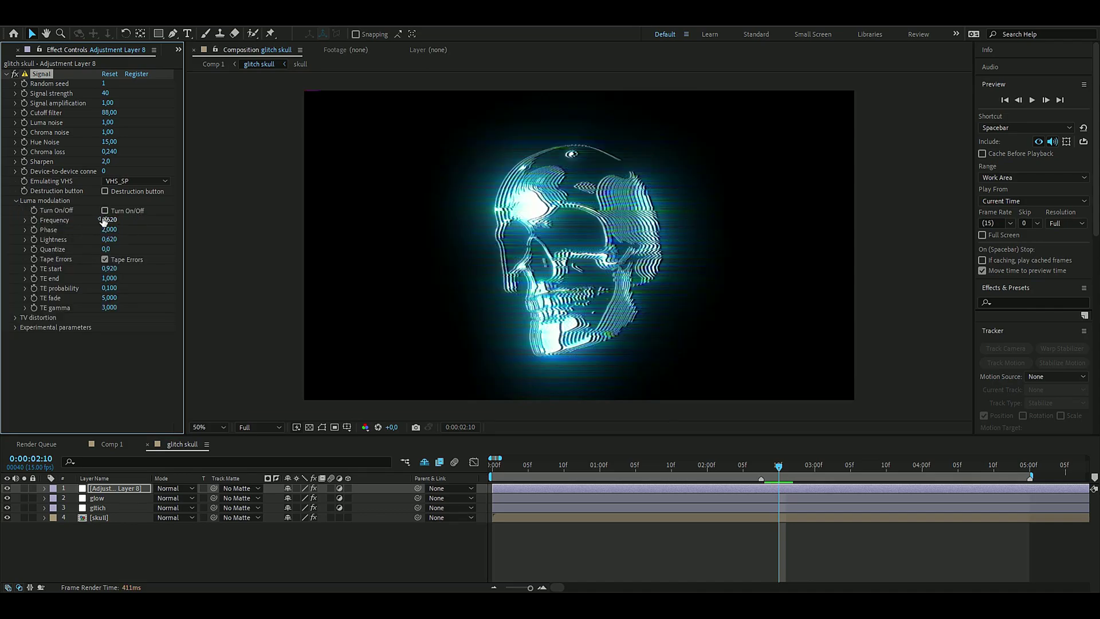
{"action": "left_click", "coordinate": [103, 261]}
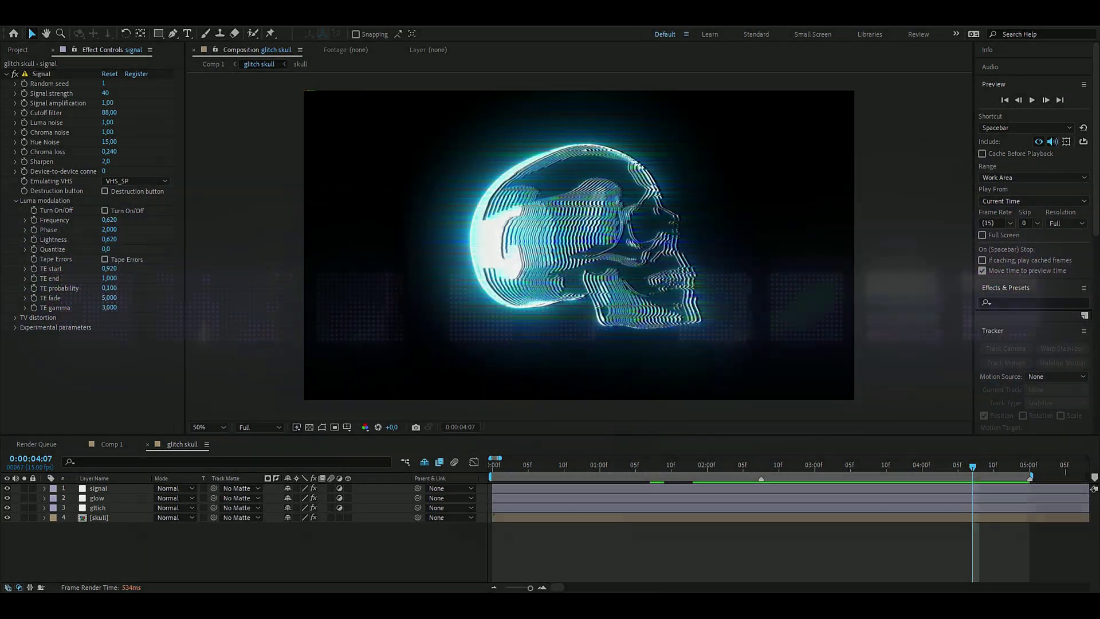
Add Blue Spinning Particles.avi to the composition and move it to the bottom of the layer stack
{"action": "left_click_drag", "start_coordinate": [1089, 504], "coordinate": [424, 527]}
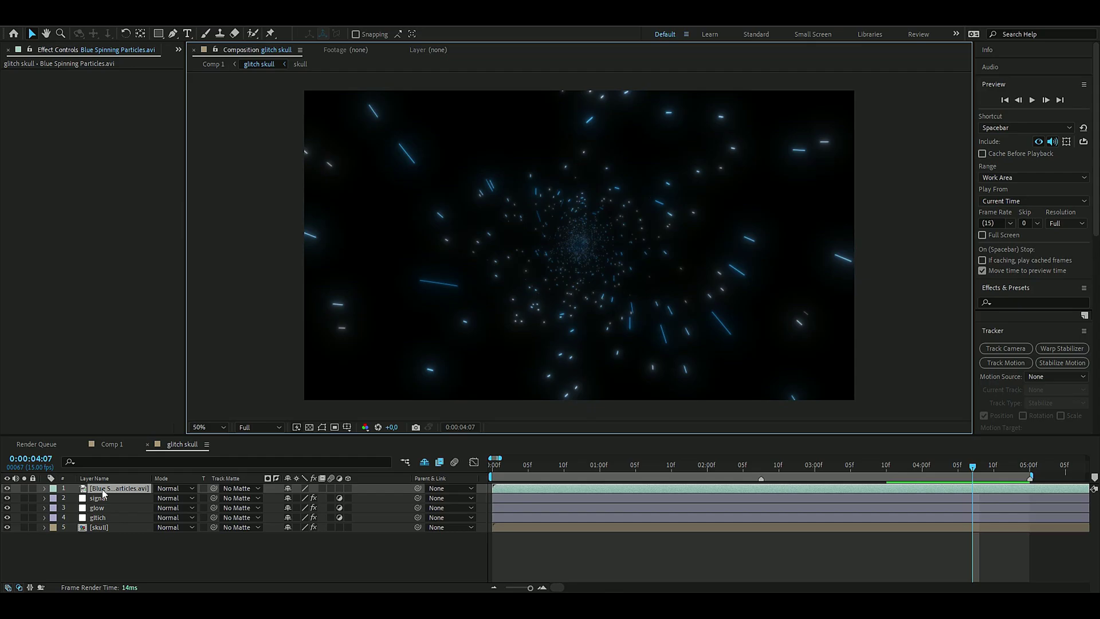
{"action": "left_click_drag", "start_coordinate": [104, 494], "coordinate": [105, 536]}
{"action": "left_click_drag", "start_coordinate": [554, 454], "coordinate": [579, 462]}
Copy the skull's omino diffusion effect onto the particles layer and preview it
{"action": "left_click", "coordinate": [106, 518]}
{"action": "left_click", "coordinate": [43, 77]}
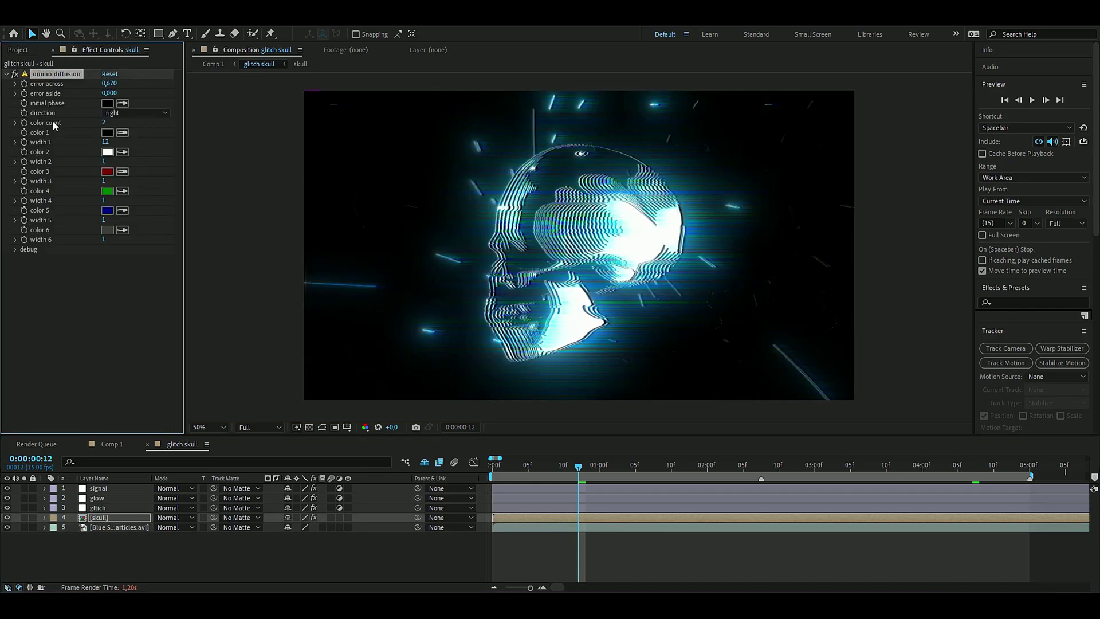
{"action": "left_click", "coordinate": [117, 527]}
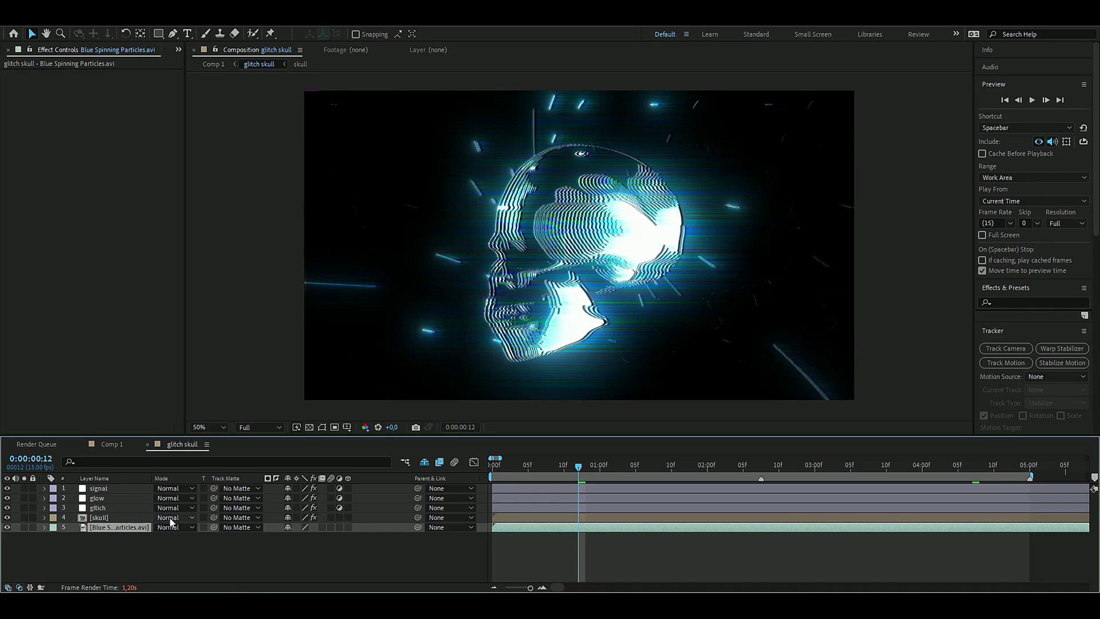
{"action": "key", "text": "ctrl+v"}
{"action": "key", "text": "space"}
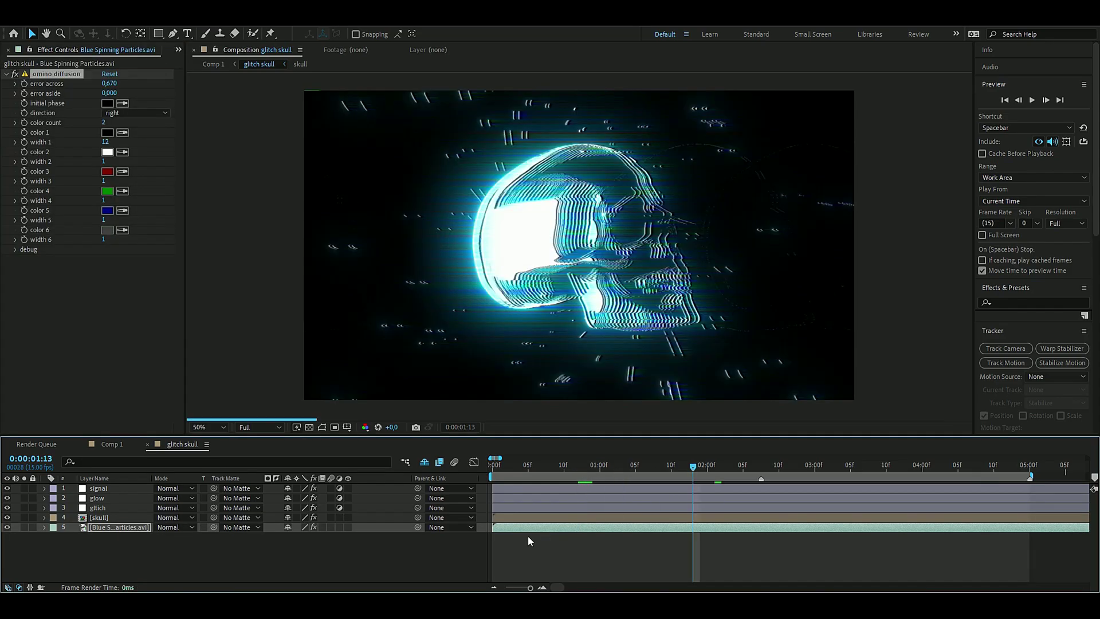
Enable Time Remap on the particles and move the 5-second keyframe to 10 seconds to slow them
{"action": "left_click", "coordinate": [494, 589]}
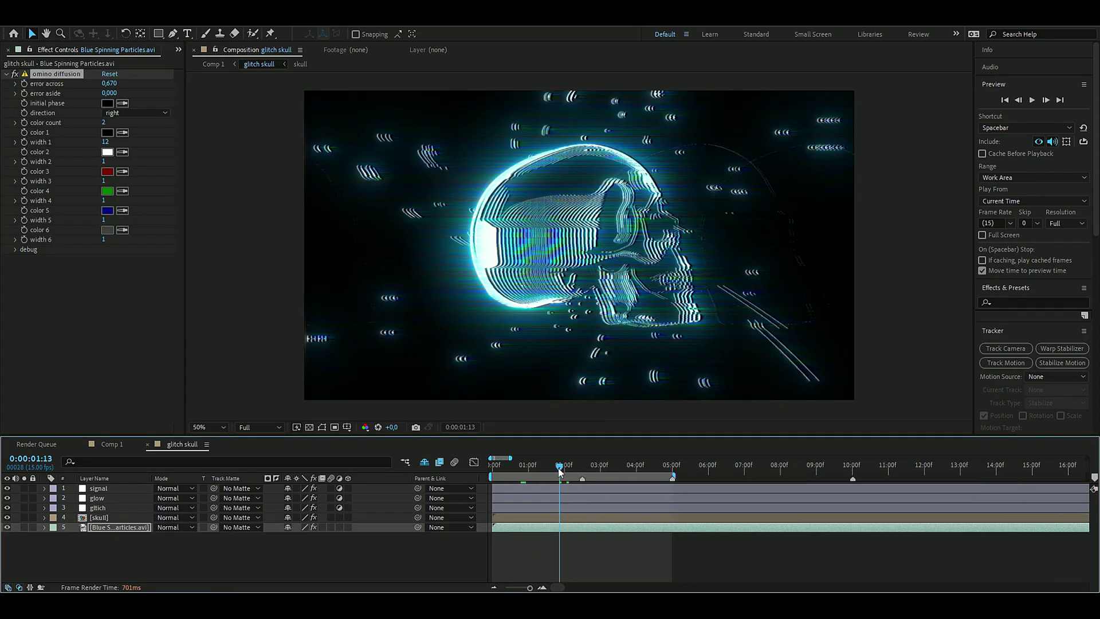
{"action": "left_click_drag", "start_coordinate": [562, 469], "coordinate": [605, 468]}
{"action": "left_click", "coordinate": [494, 588]}
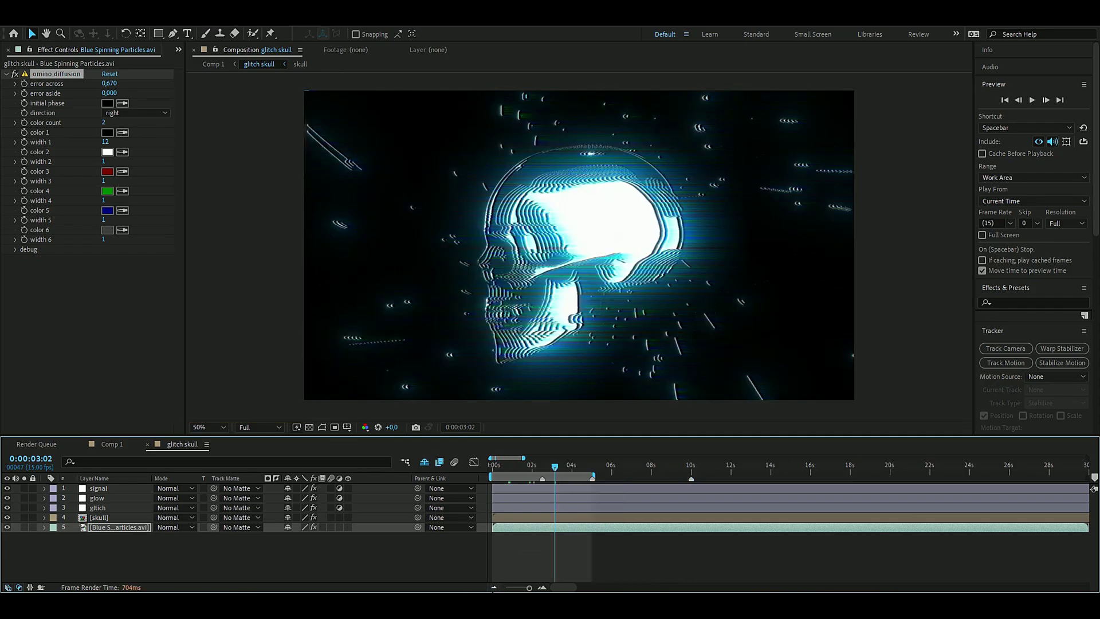
{"action": "left_click", "coordinate": [494, 589]}
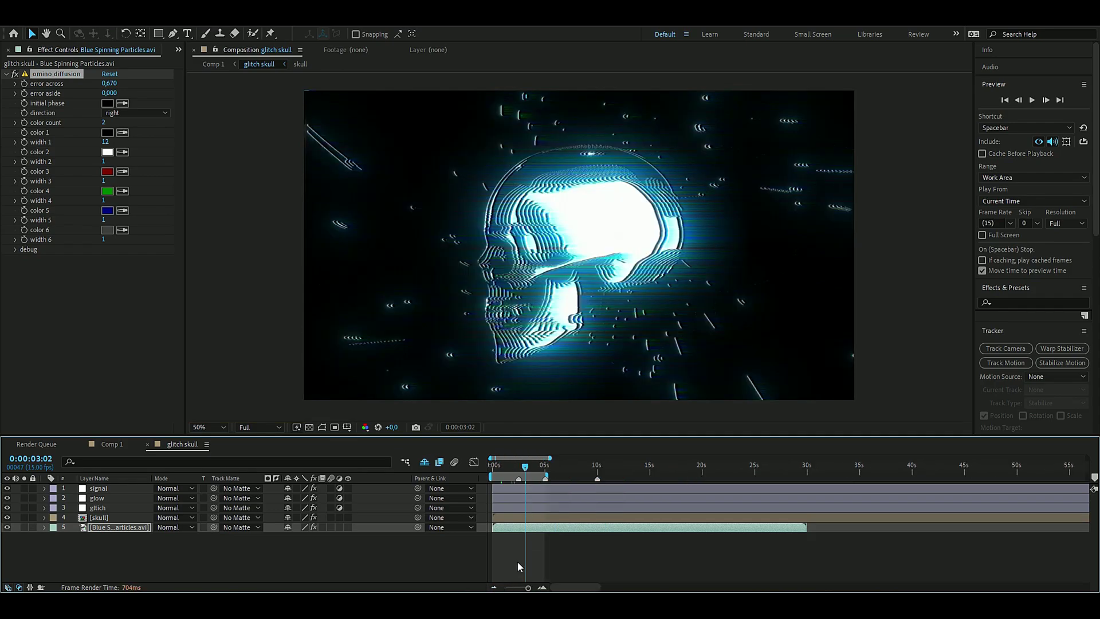
{"action": "key", "text": "ctrl+alt+t"}
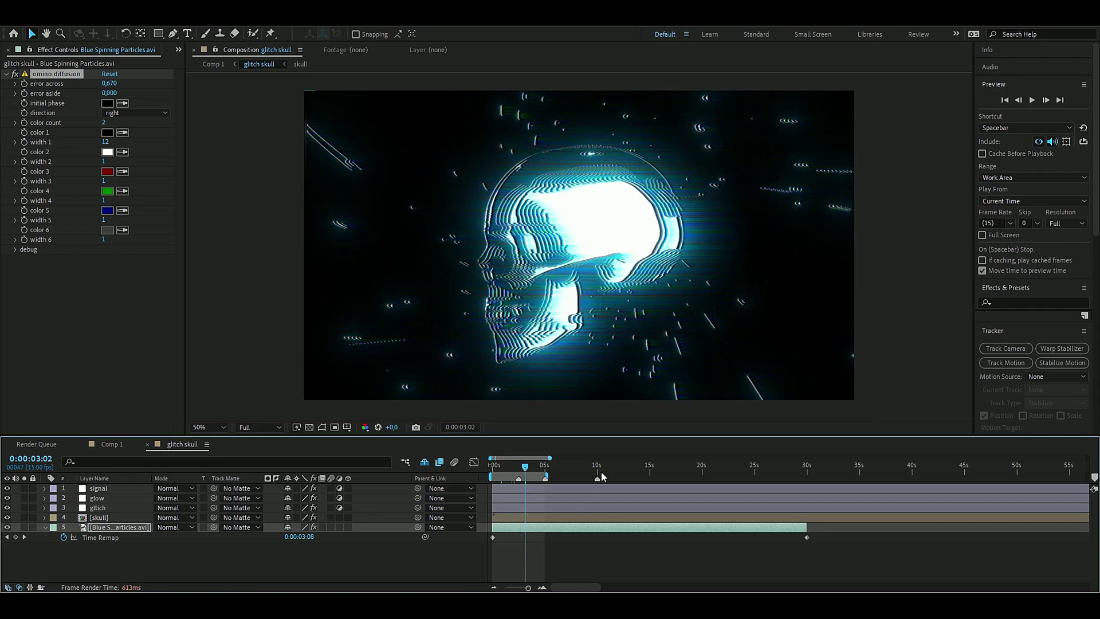
{"action": "left_click", "coordinate": [545, 469]}
{"action": "left_click", "coordinate": [15, 537]}
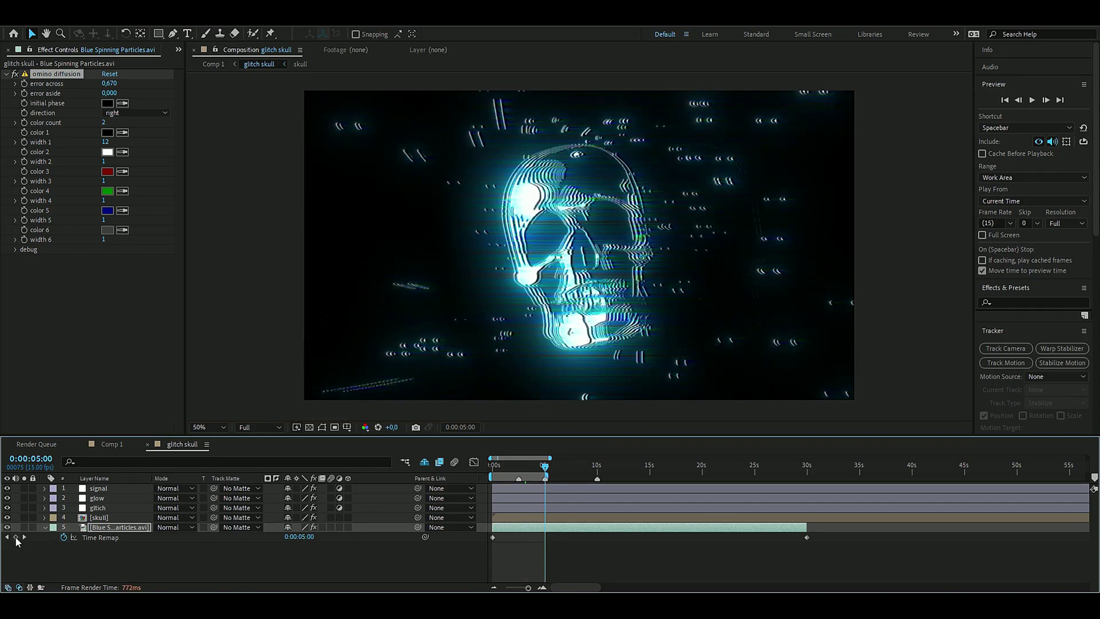
{"action": "left_click_drag", "start_coordinate": [545, 537], "coordinate": [598, 537]}
{"action": "left_click_drag", "start_coordinate": [551, 466], "coordinate": [596, 465]}
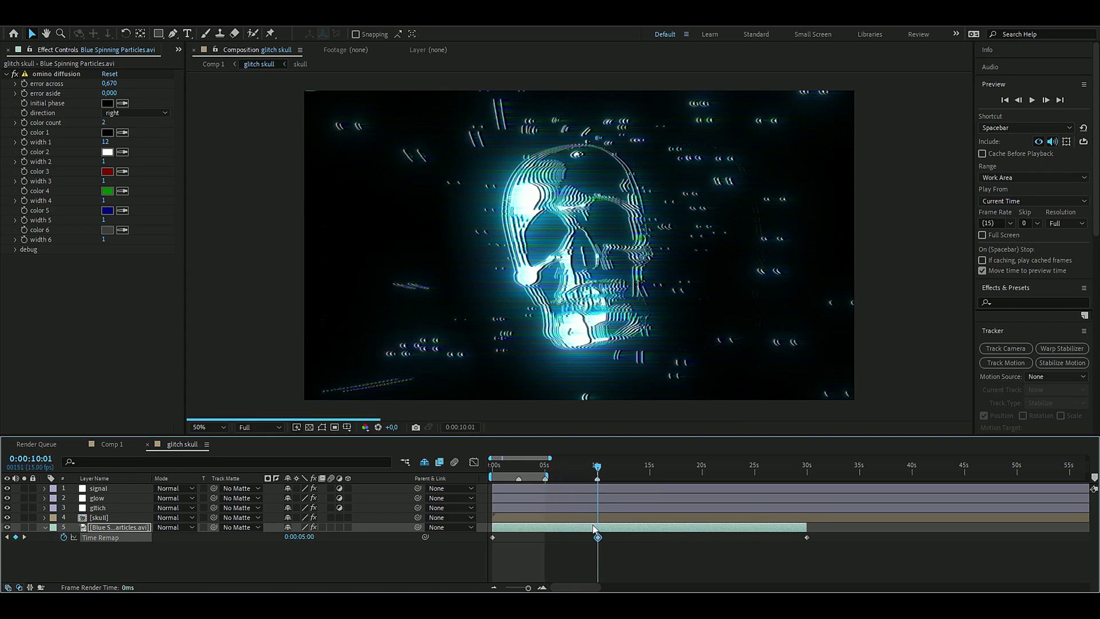
Turn on frame blending for the particles layer and scrub the first seconds to check it
{"action": "key", "text": "equal"}
{"action": "key", "text": "Home"}
{"action": "left_click", "coordinate": [322, 527]}
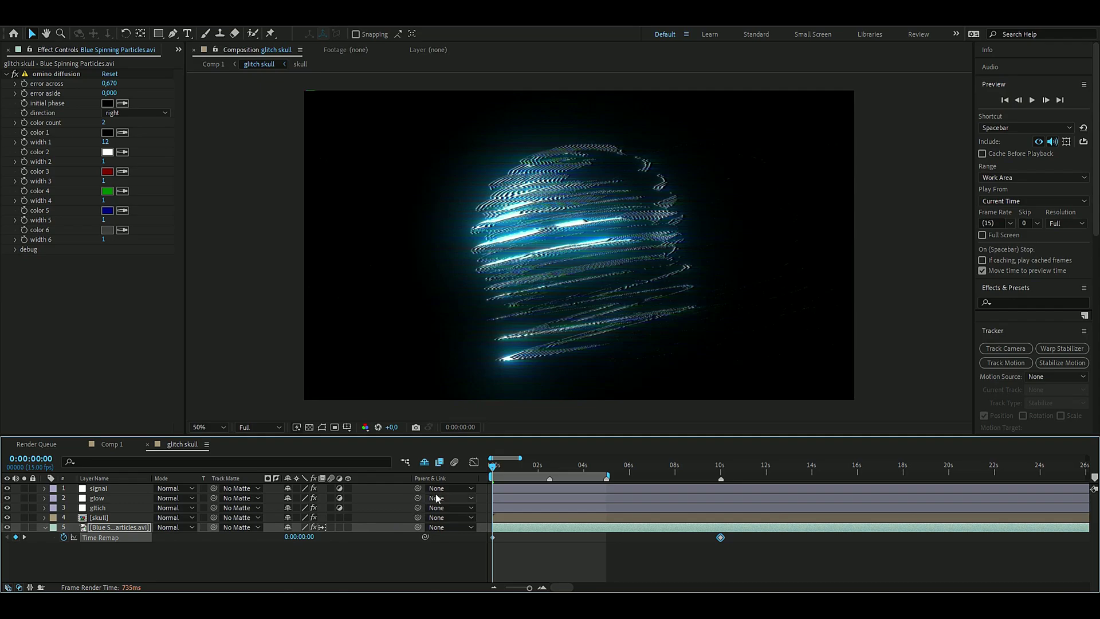
{"action": "left_click_drag", "start_coordinate": [496, 465], "coordinate": [535, 467]}
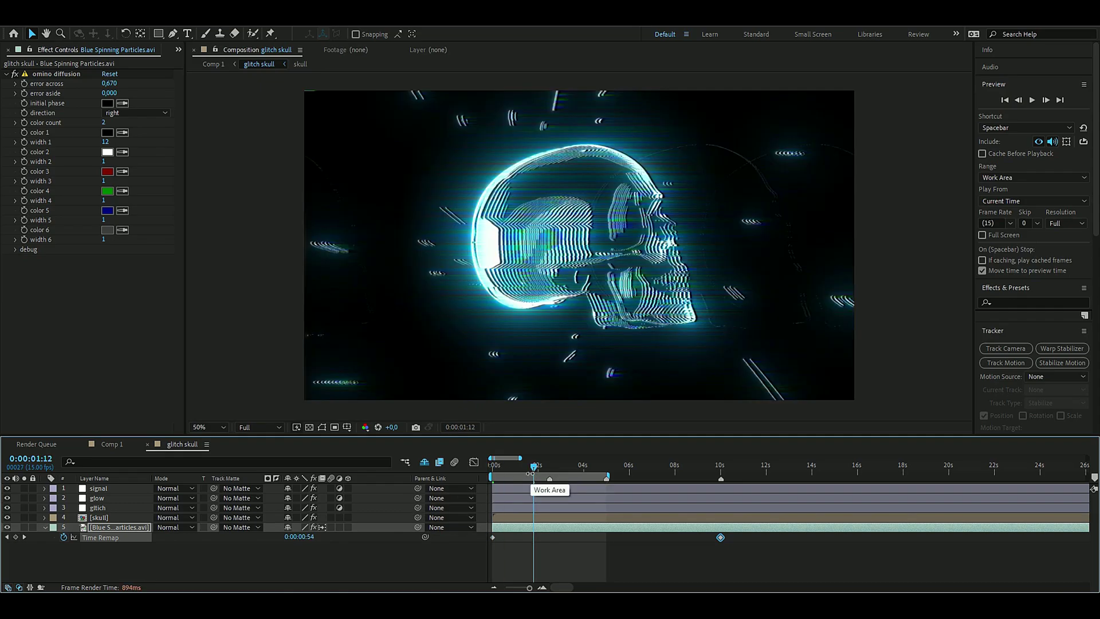
{"action": "left_click", "coordinate": [545, 465]}
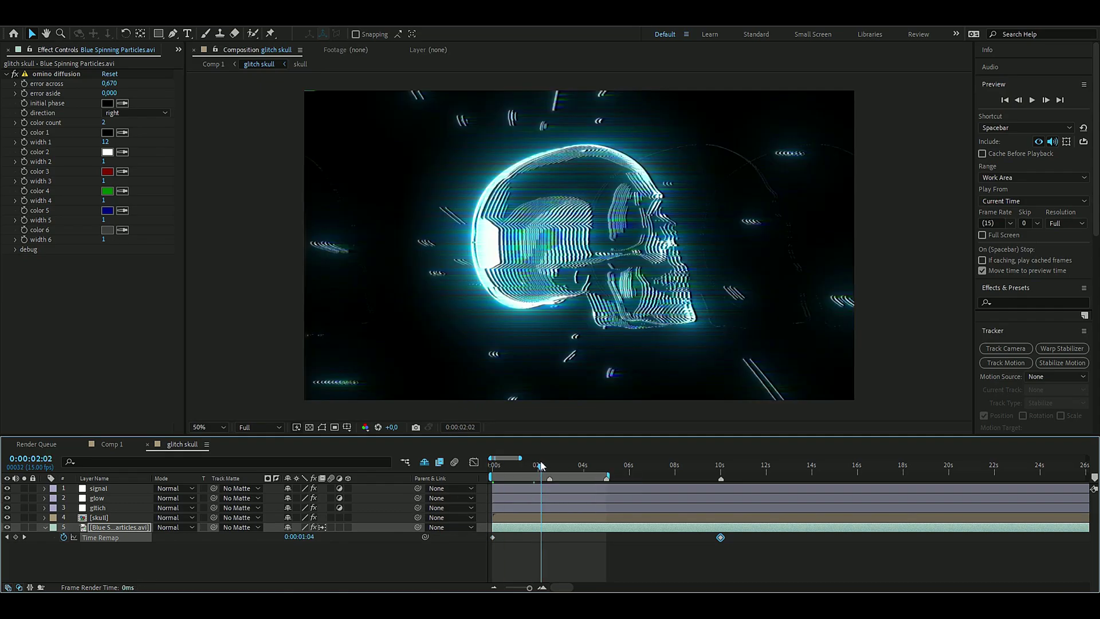
Precompose all five layers into a pre-comp named 'glitch skull'
{"action": "left_click", "coordinate": [109, 489]}
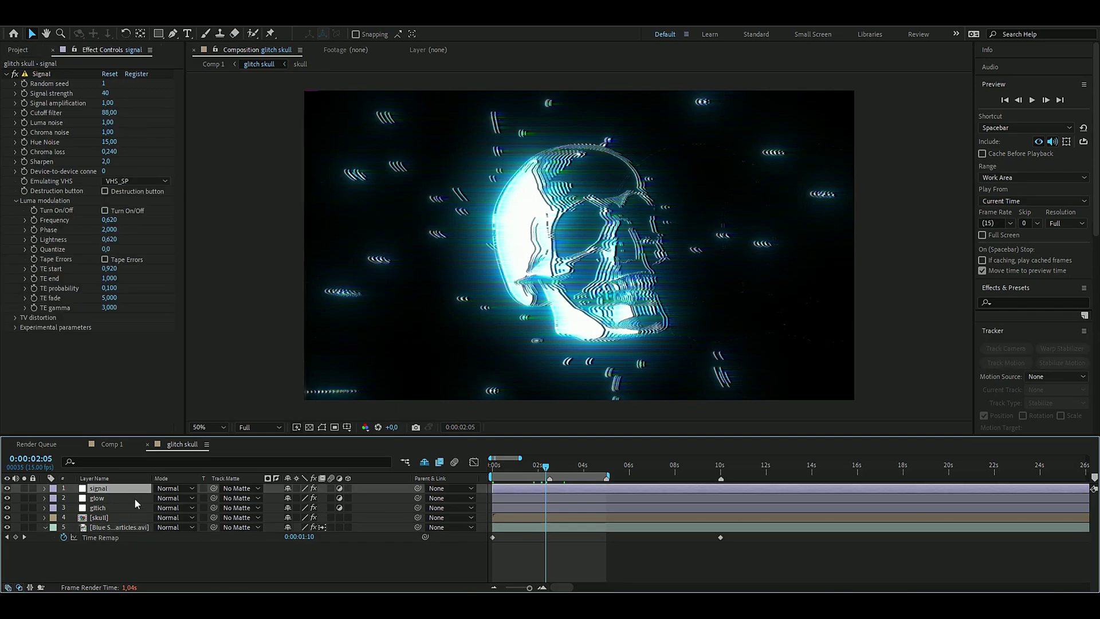
{"action": "right_click", "coordinate": [118, 528]}
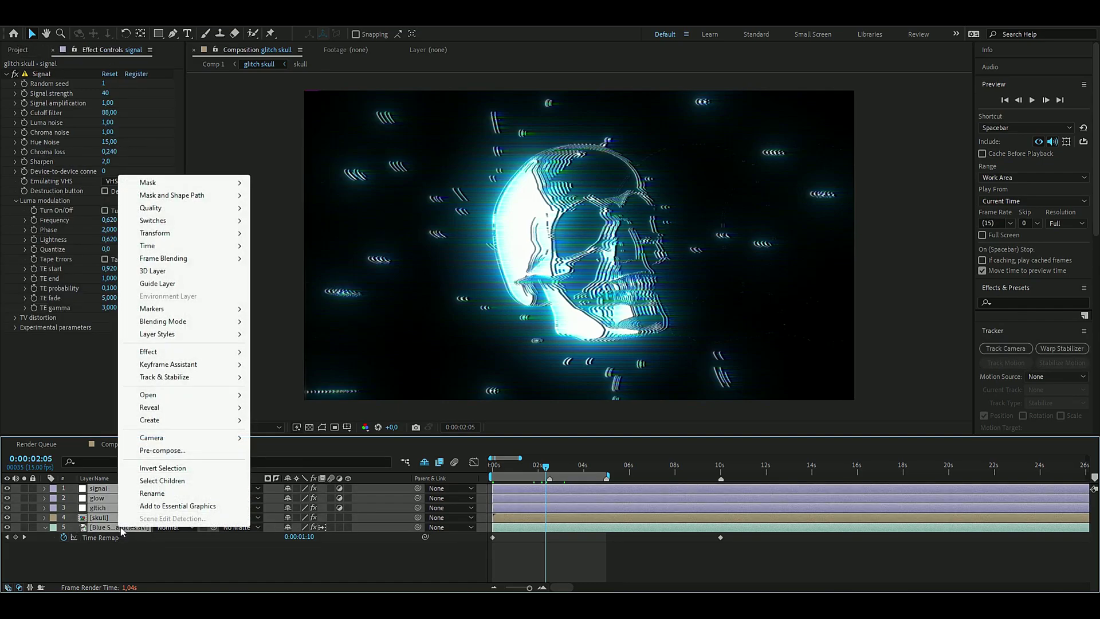
{"action": "left_click", "coordinate": [162, 451]}
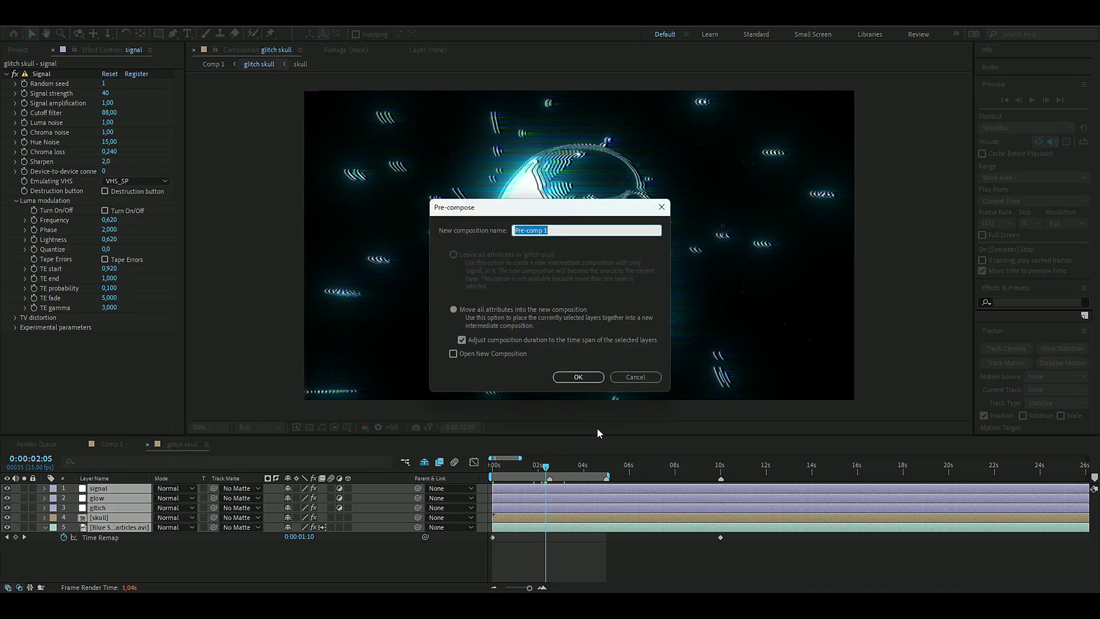
{"action": "key", "text": "BackSpace"}
{"action": "type", "text": "glitch skull"}
{"action": "key", "text": "Return"}
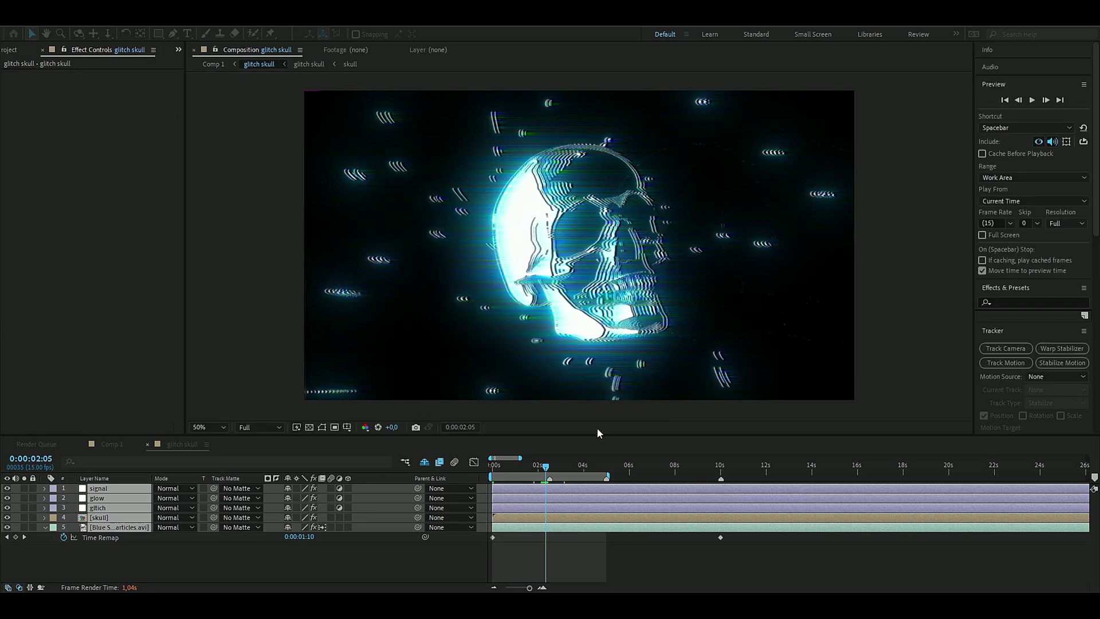
{"action": "left_click_drag", "start_coordinate": [536, 468], "coordinate": [539, 469]}
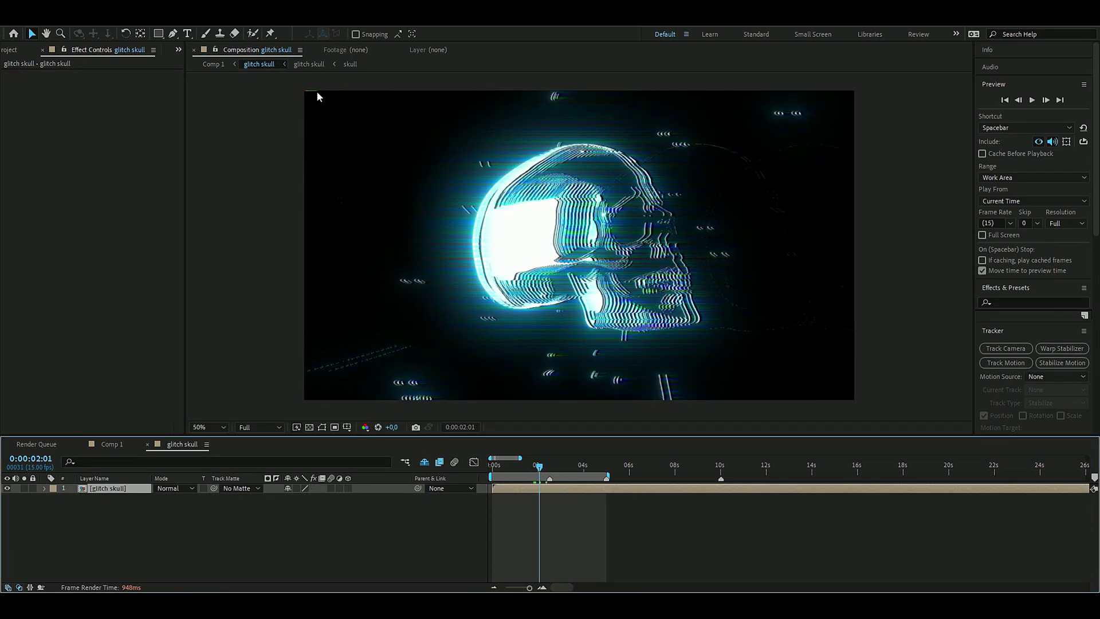
Set the glitch skull layer's Scale to 101% and check the result at 2:10
{"action": "key", "text": "s"}
{"action": "left_click", "coordinate": [304, 498]}
{"action": "key", "text": "BackSpace"}
{"action": "key", "text": "Return"}
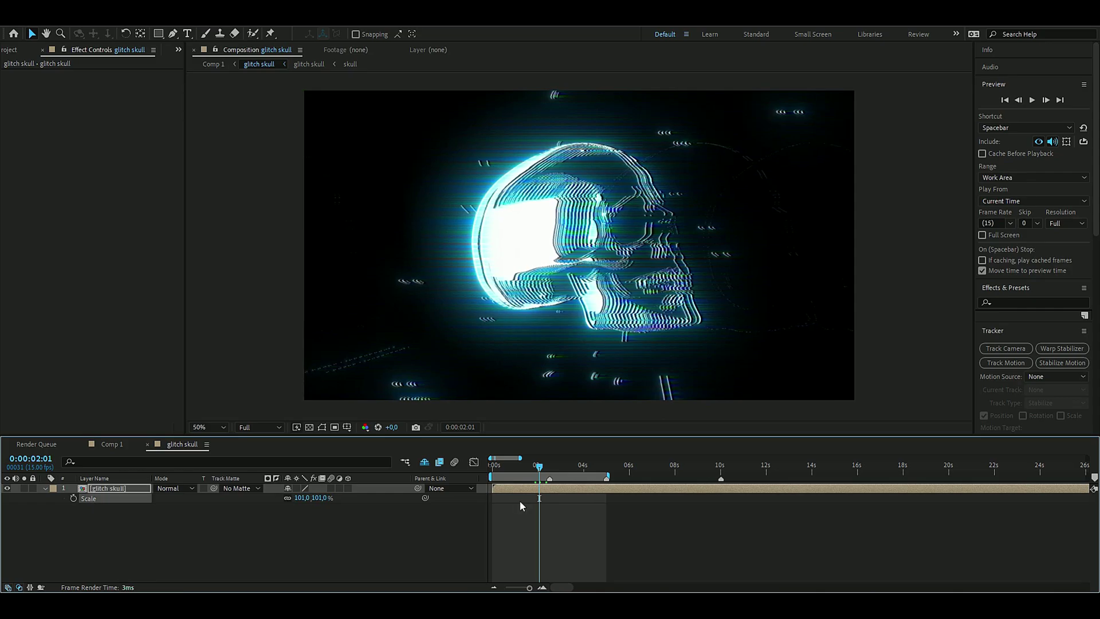
{"action": "left_click_drag", "start_coordinate": [539, 467], "coordinate": [554, 468]}
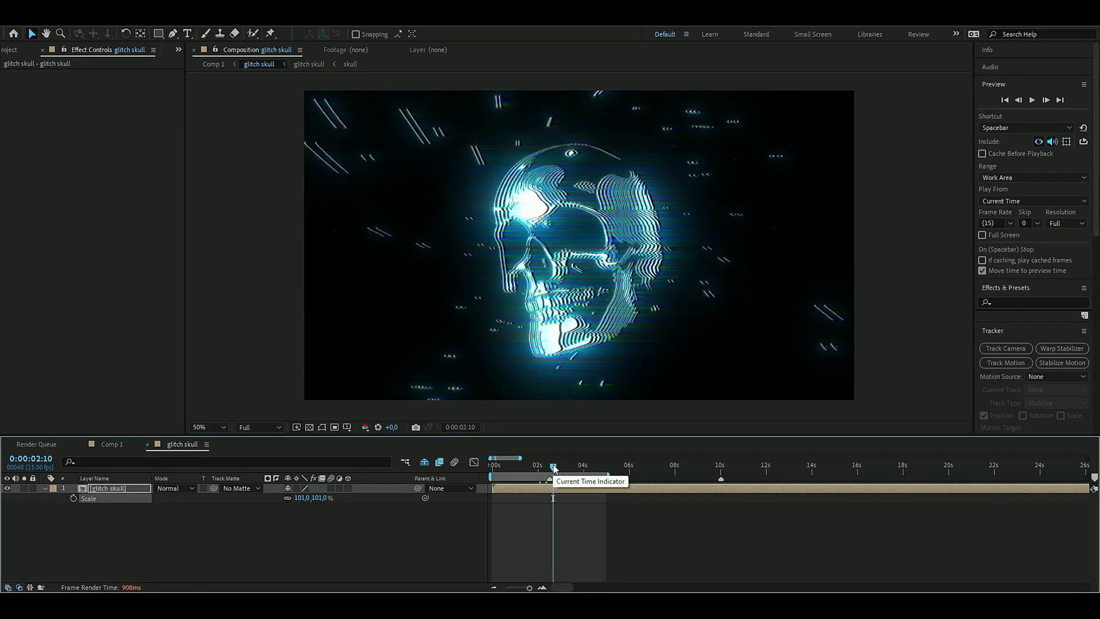